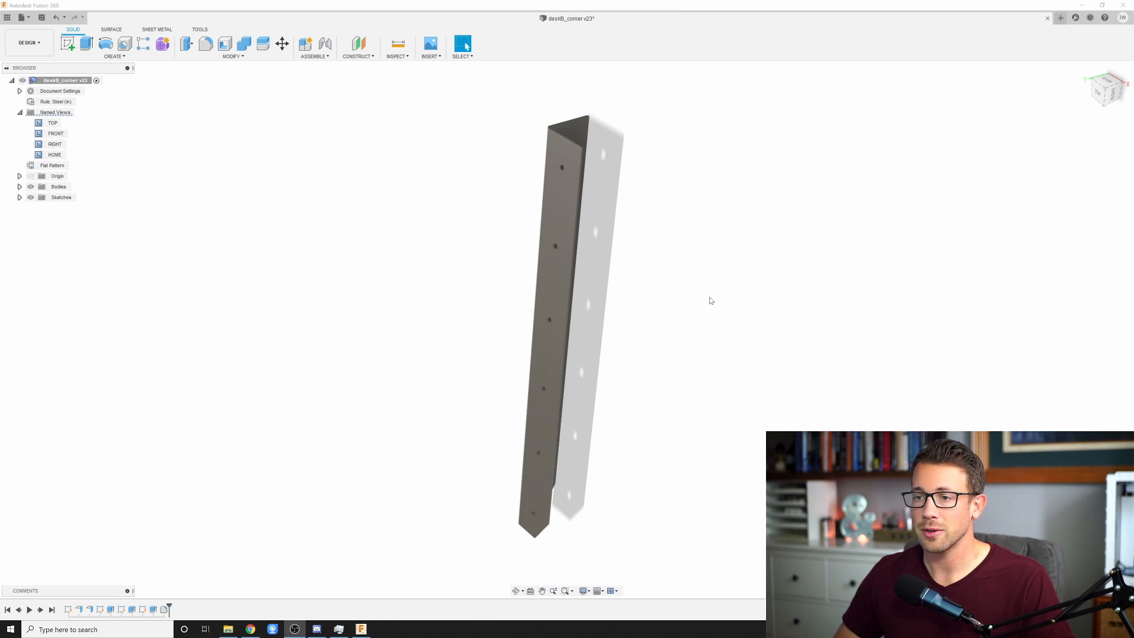
# Step: Start a new drawing from the design with the Flat Pattern as its representation
pyautogui.click(27, 20)
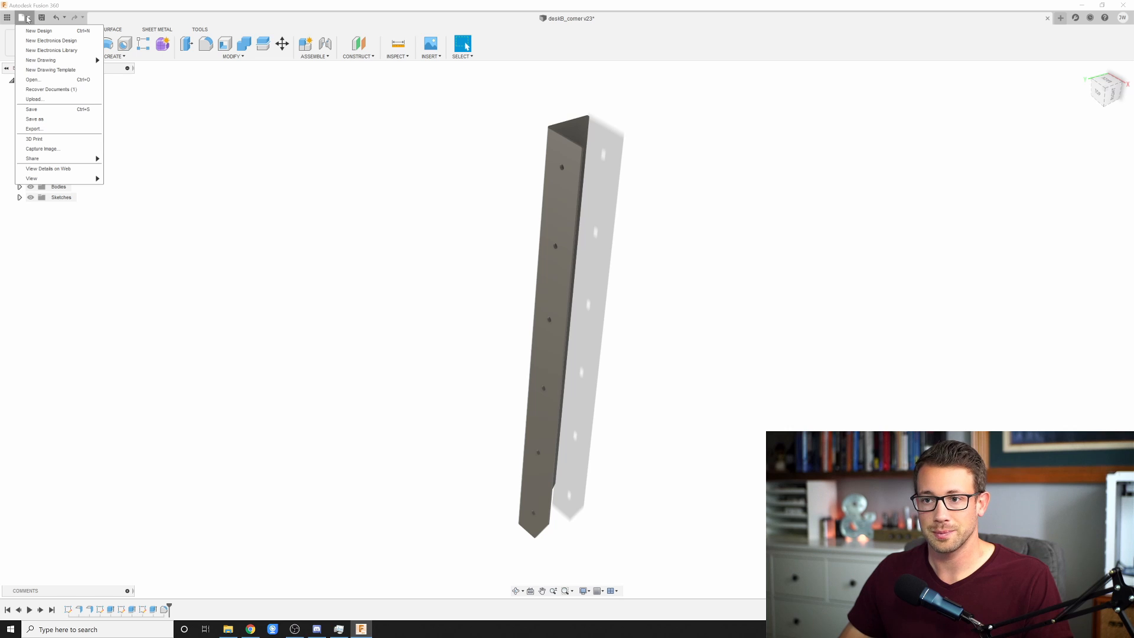
pyautogui.moveTo(50, 61)
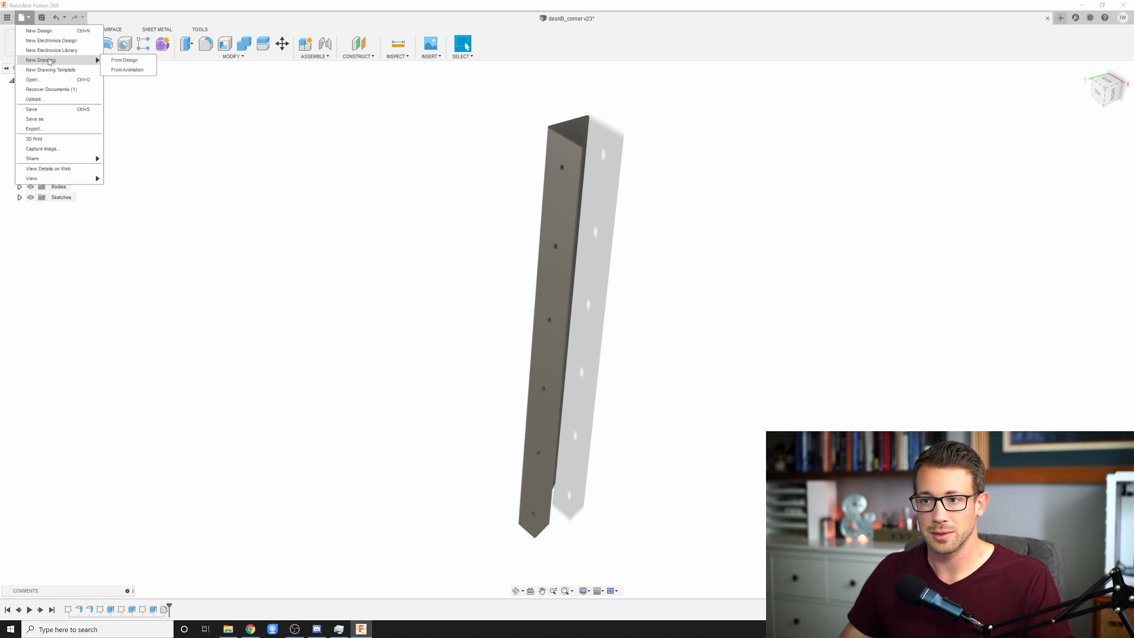
pyautogui.click(115, 60)
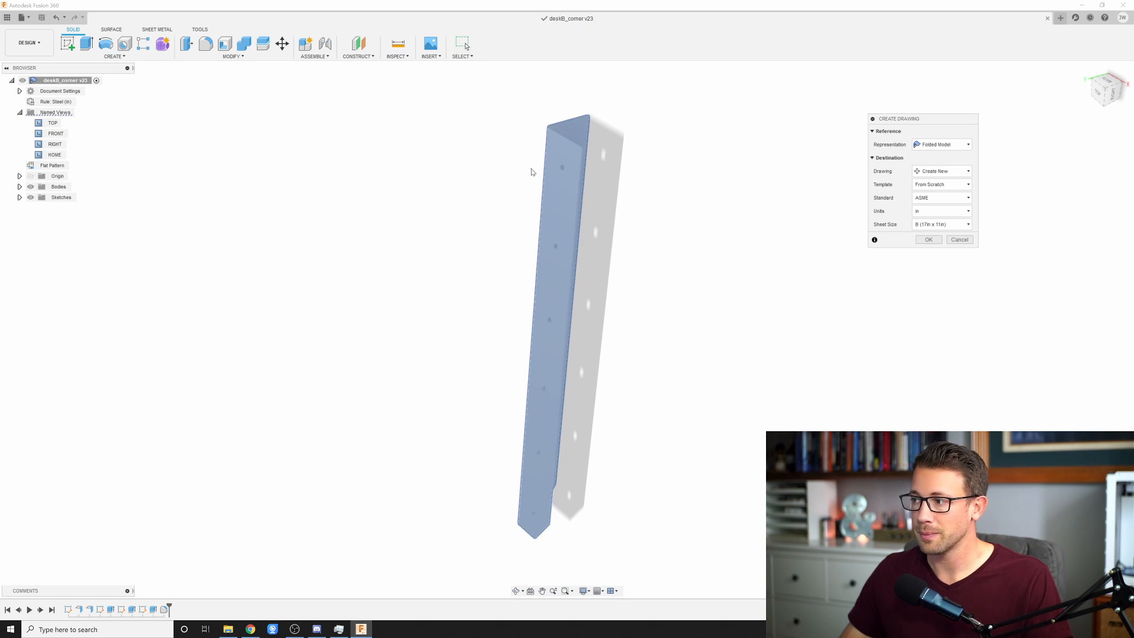
pyautogui.click(934, 147)
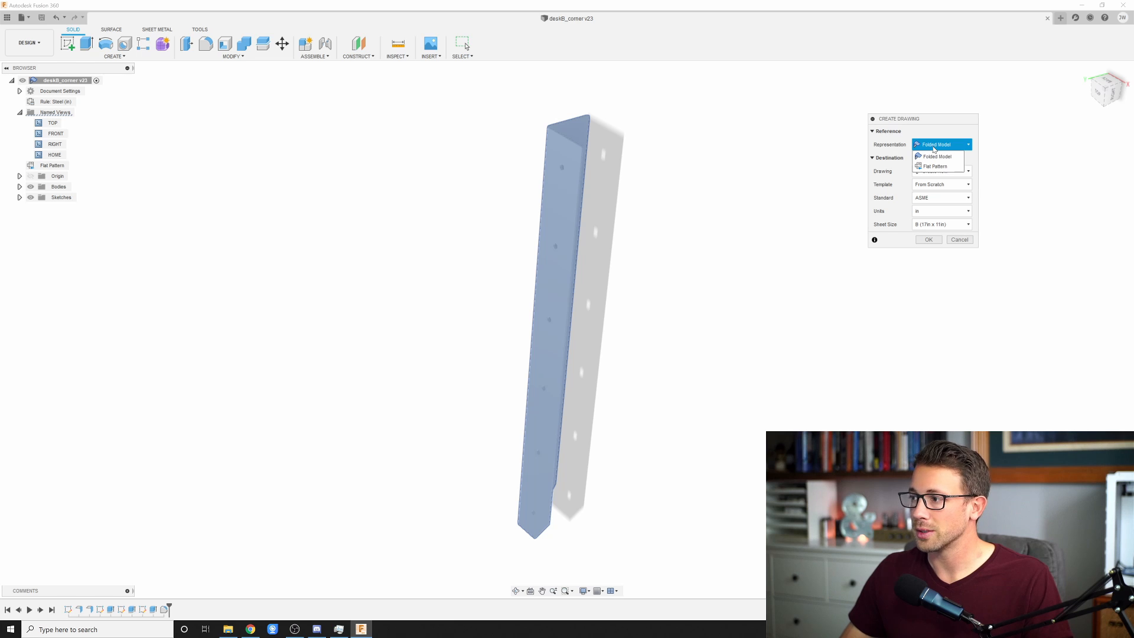
pyautogui.moveTo(922, 123); pyautogui.dragTo(859, 127)
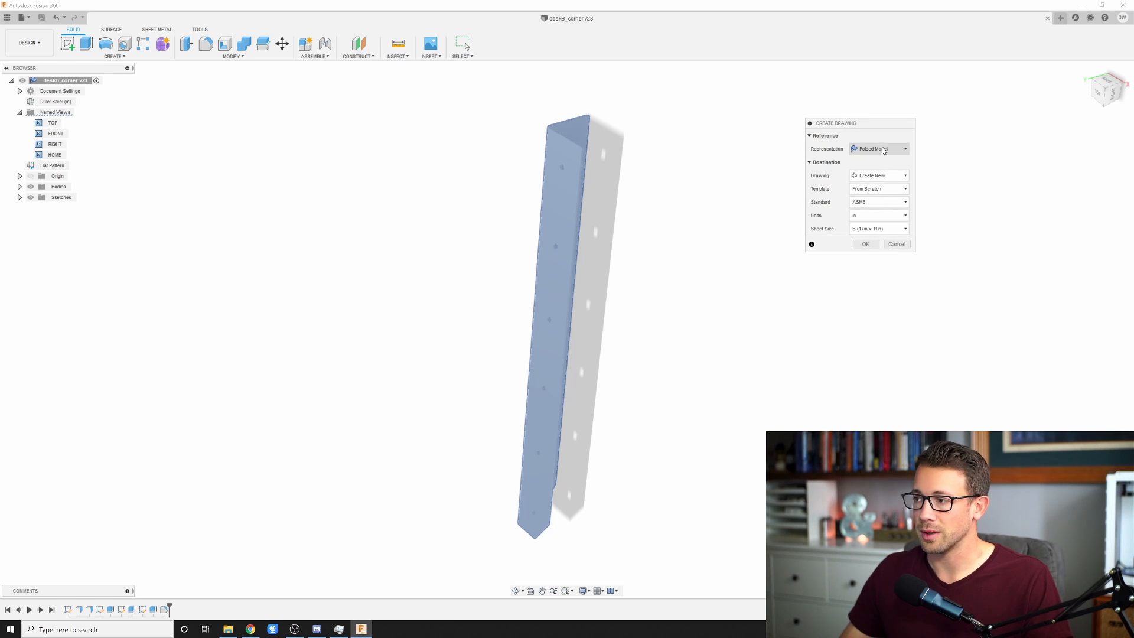
pyautogui.click(884, 150)
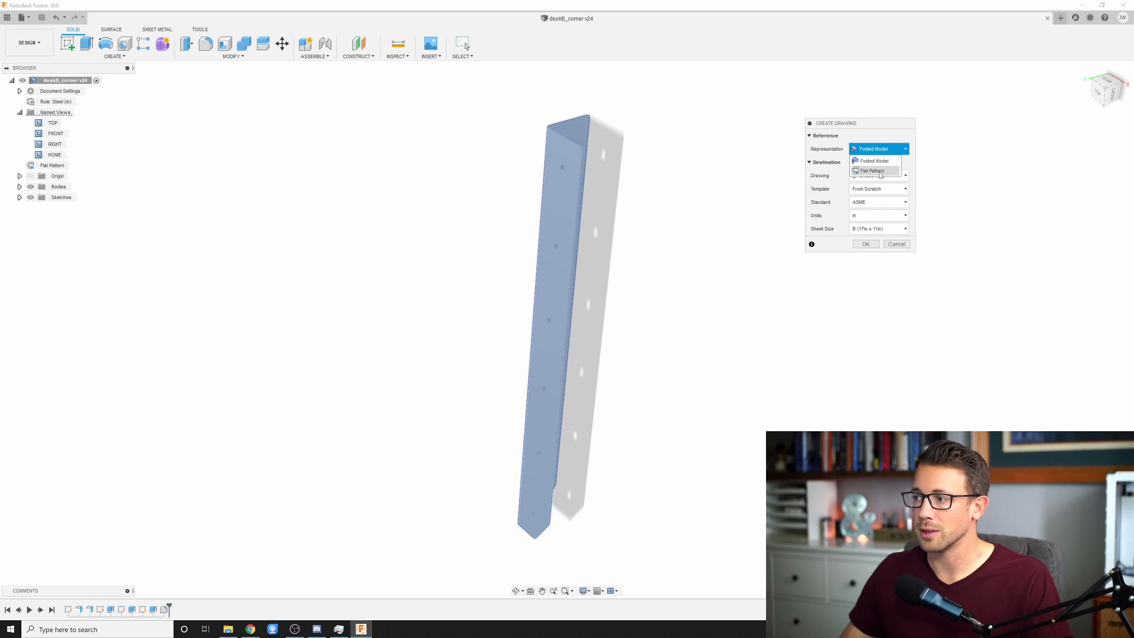
pyautogui.click(879, 172)
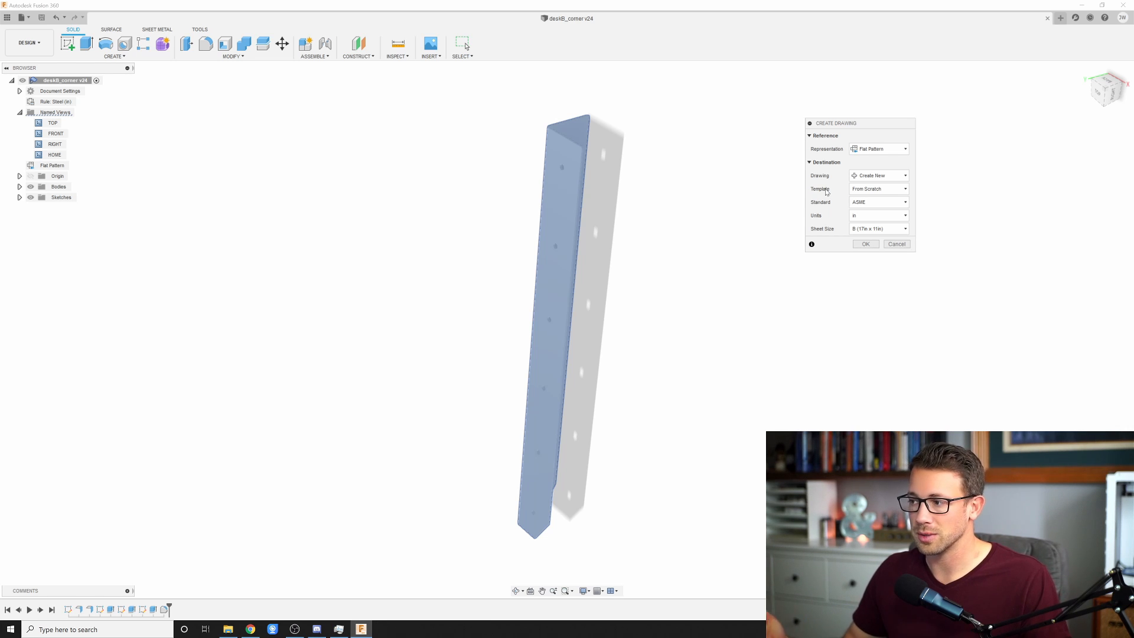
# Step: Keep the ASME standard, set the sheet size to A (11in x 8.5in) and create the drawing
pyautogui.click(875, 203)
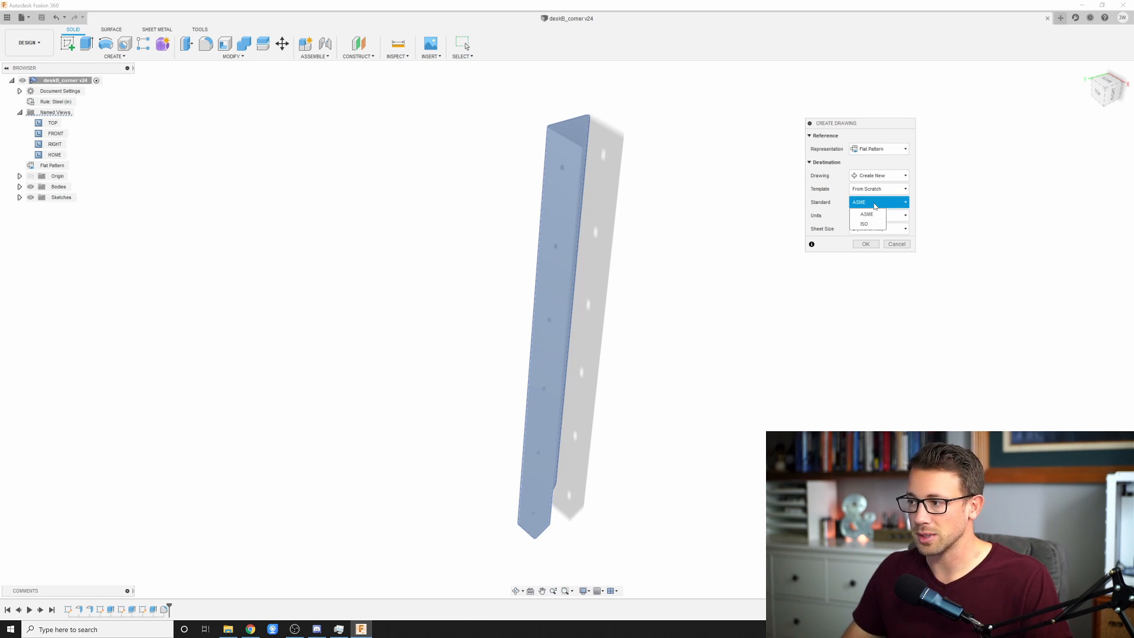
pyautogui.click(834, 189)
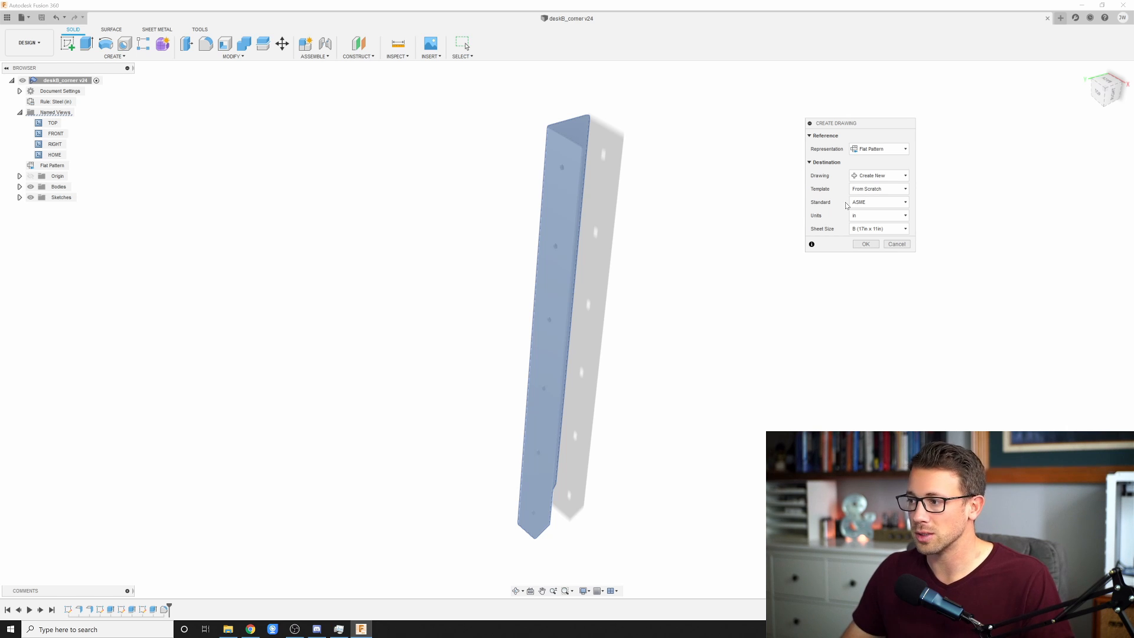
pyautogui.click(880, 228)
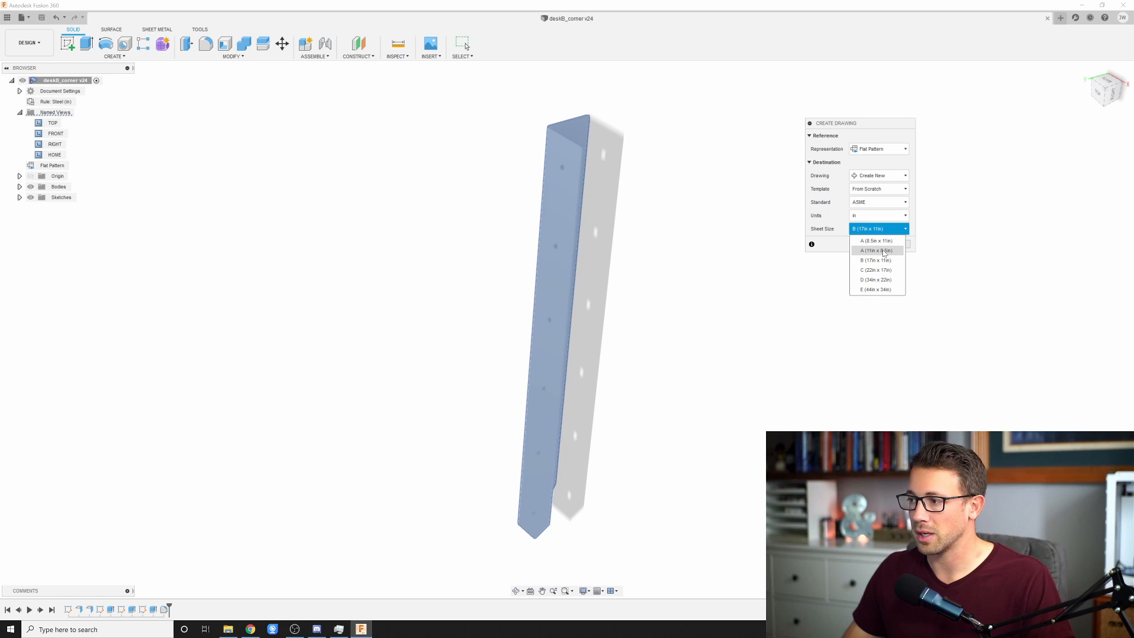
pyautogui.click(876, 251)
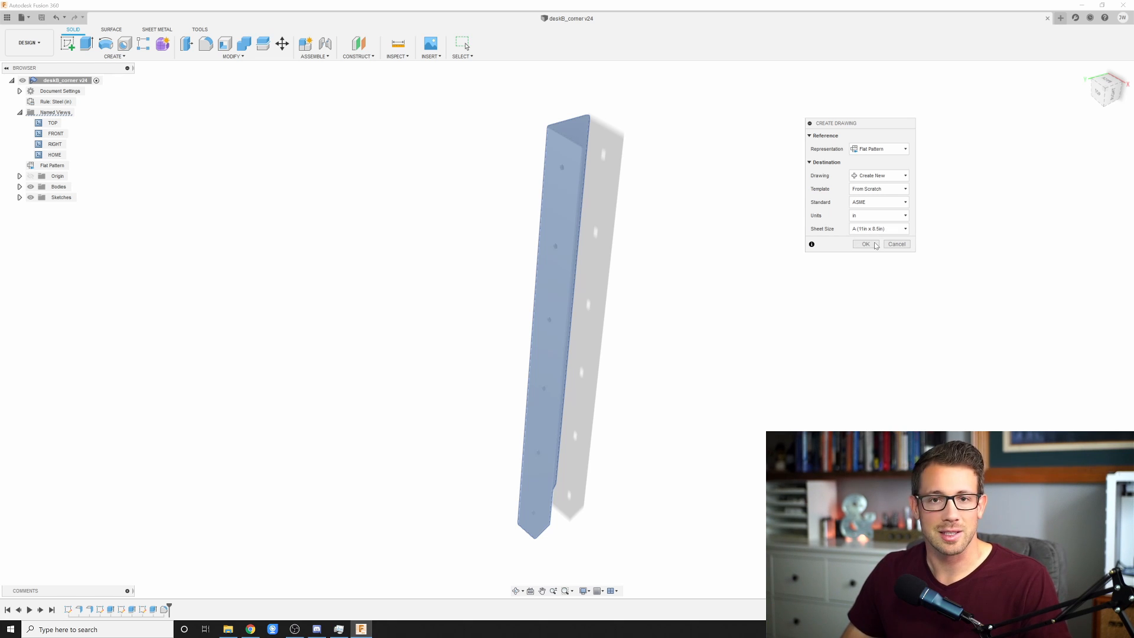
pyautogui.click(866, 244)
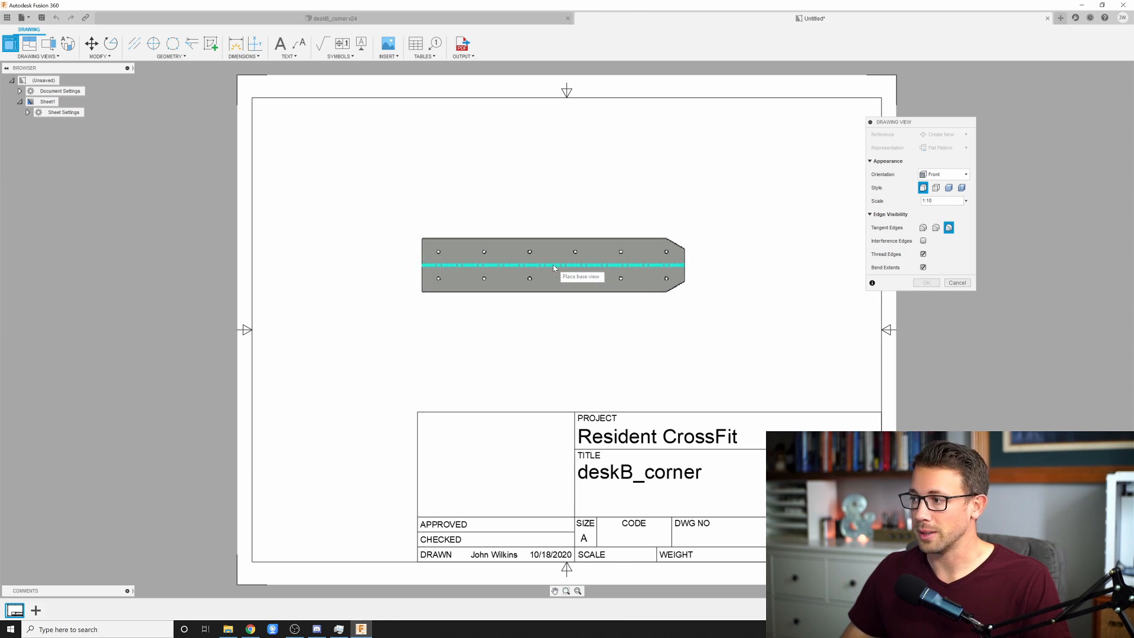
# Step: Try the Right, Left and Top orientations for the flat pattern's base view, and return to Front
pyautogui.click(951, 176)
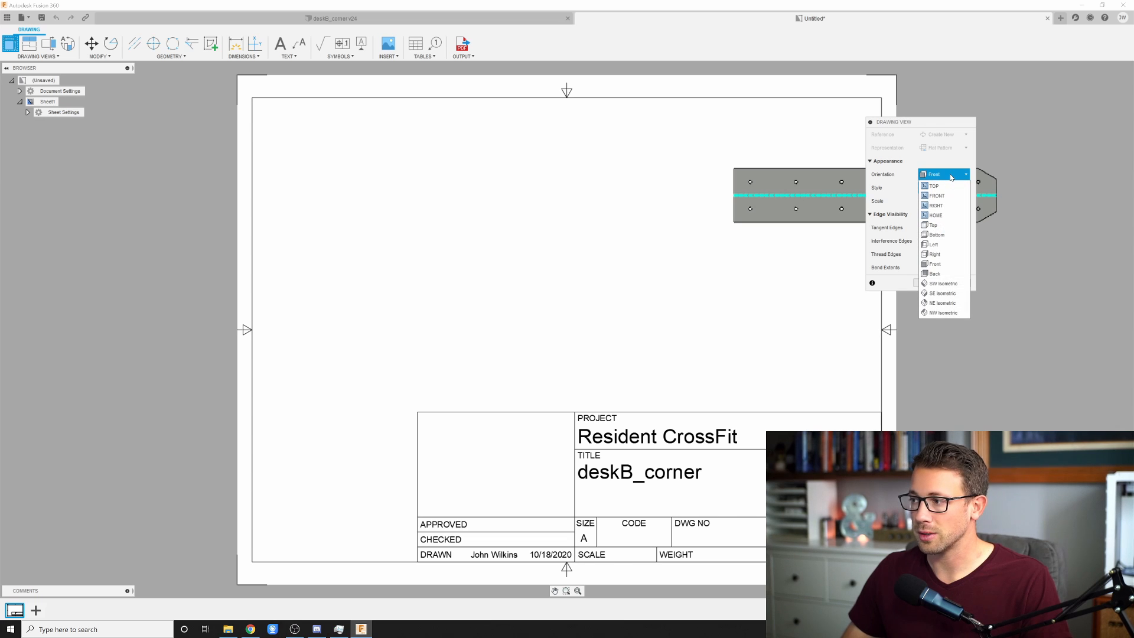
pyautogui.click(945, 255)
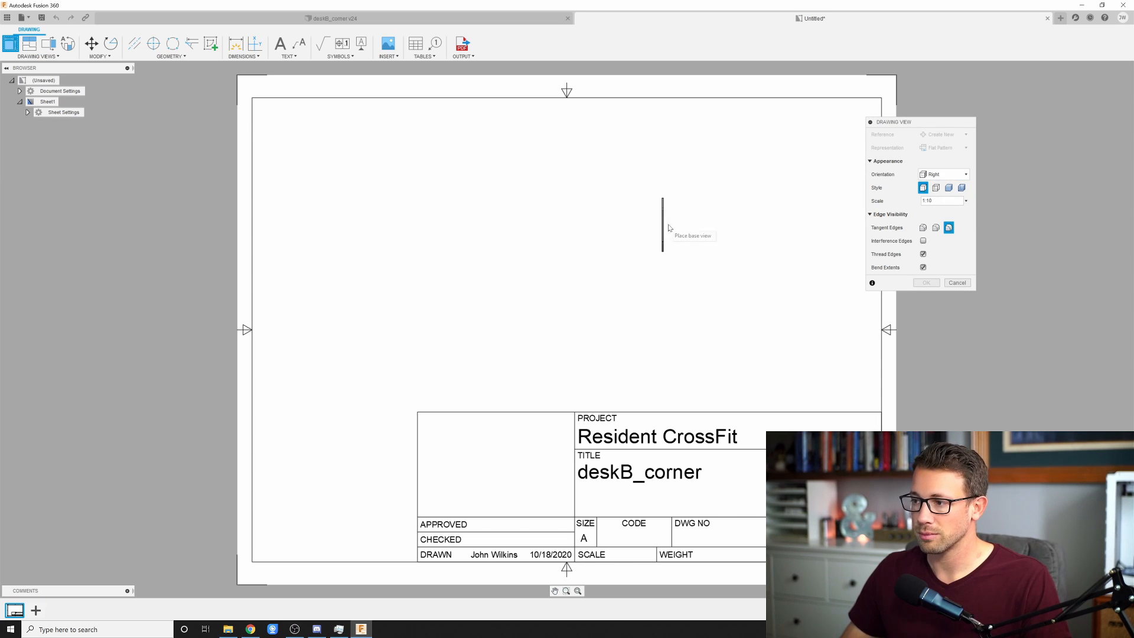
pyautogui.click(945, 175)
pyautogui.click(949, 230)
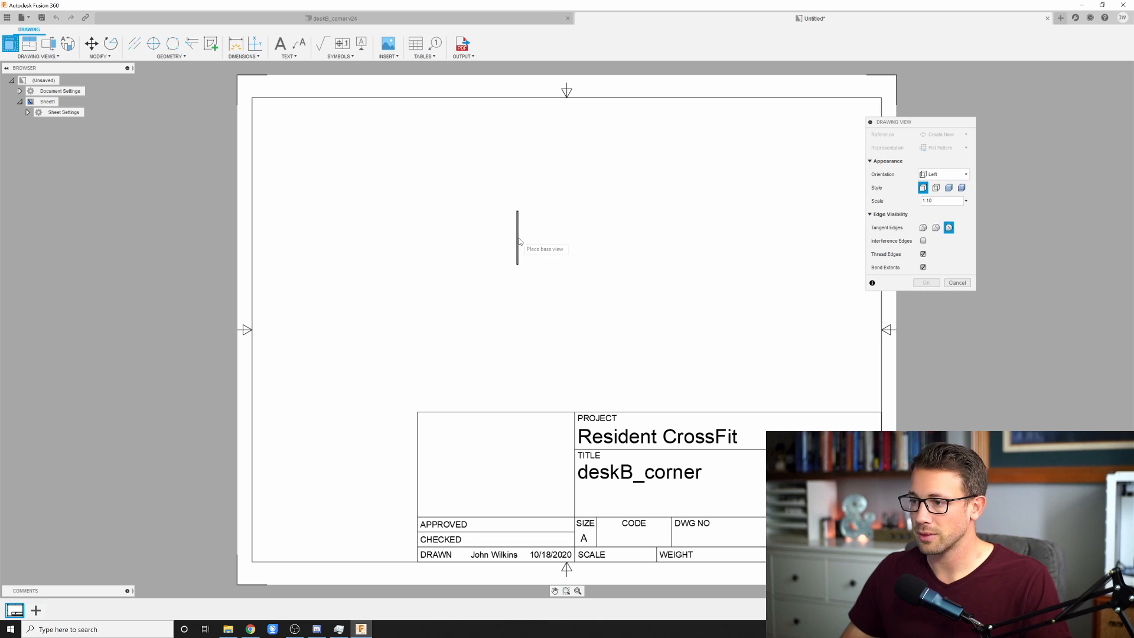
pyautogui.click(944, 174)
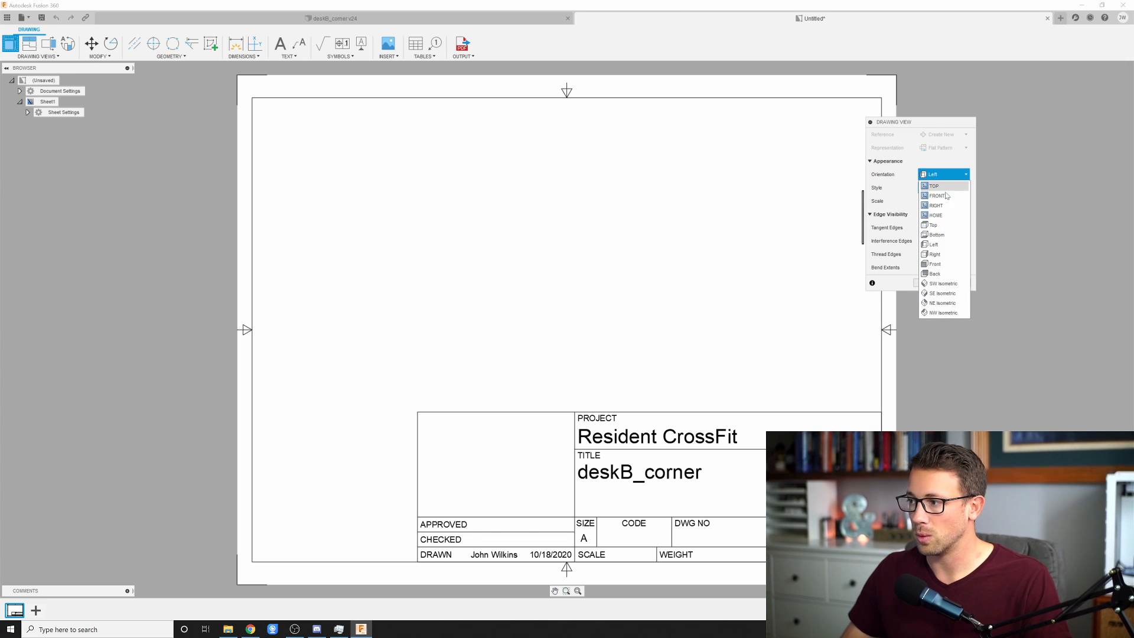
pyautogui.click(946, 228)
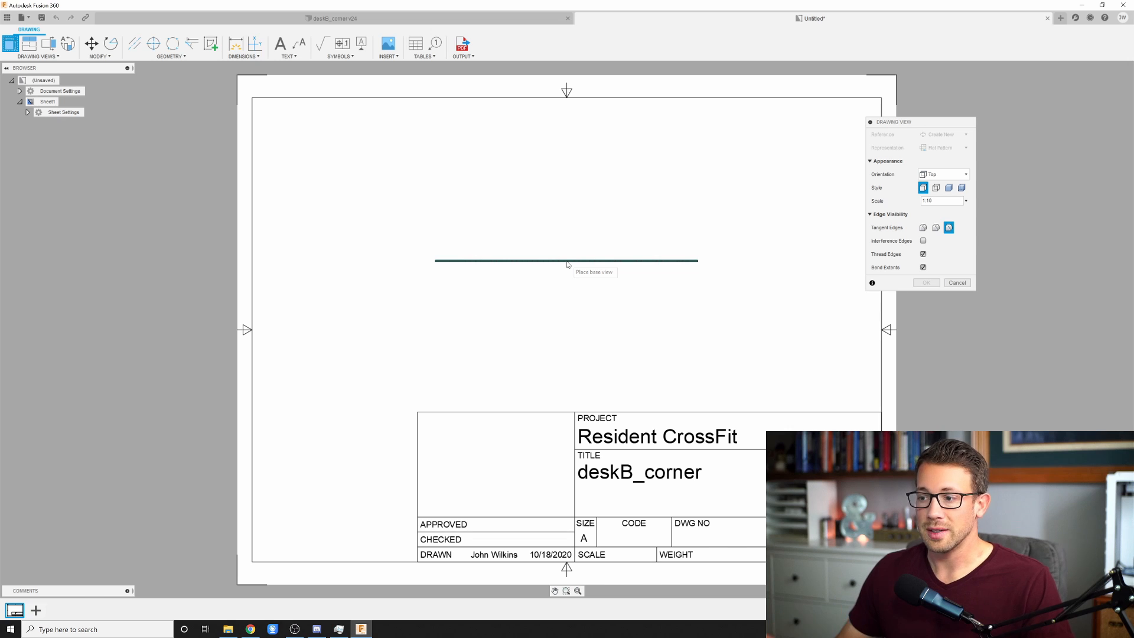
pyautogui.click(928, 170)
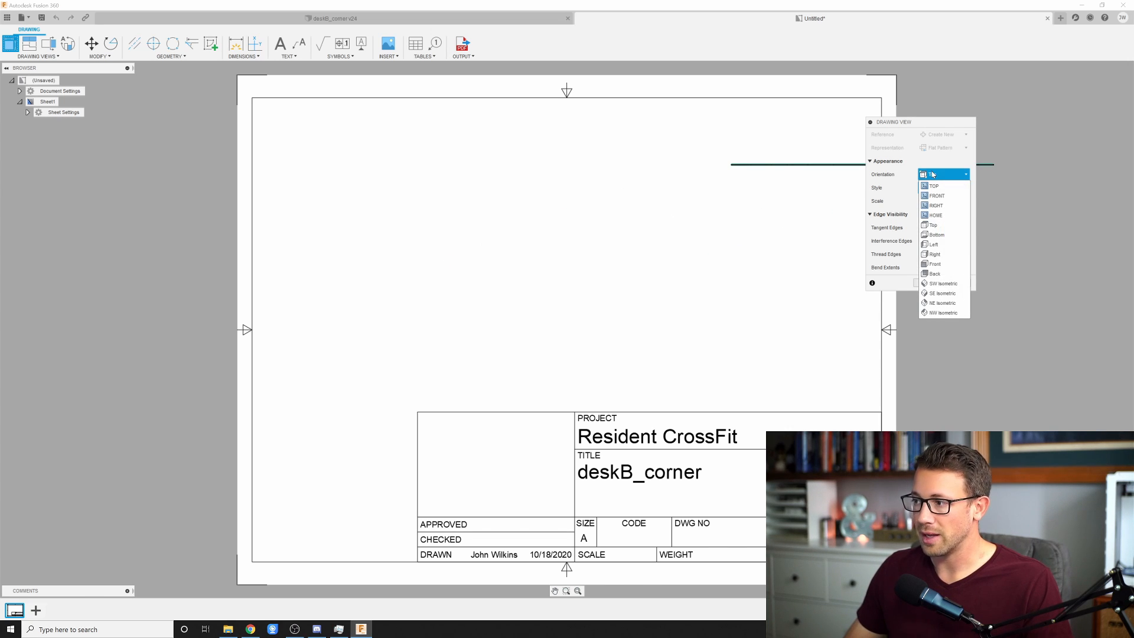
pyautogui.click(949, 260)
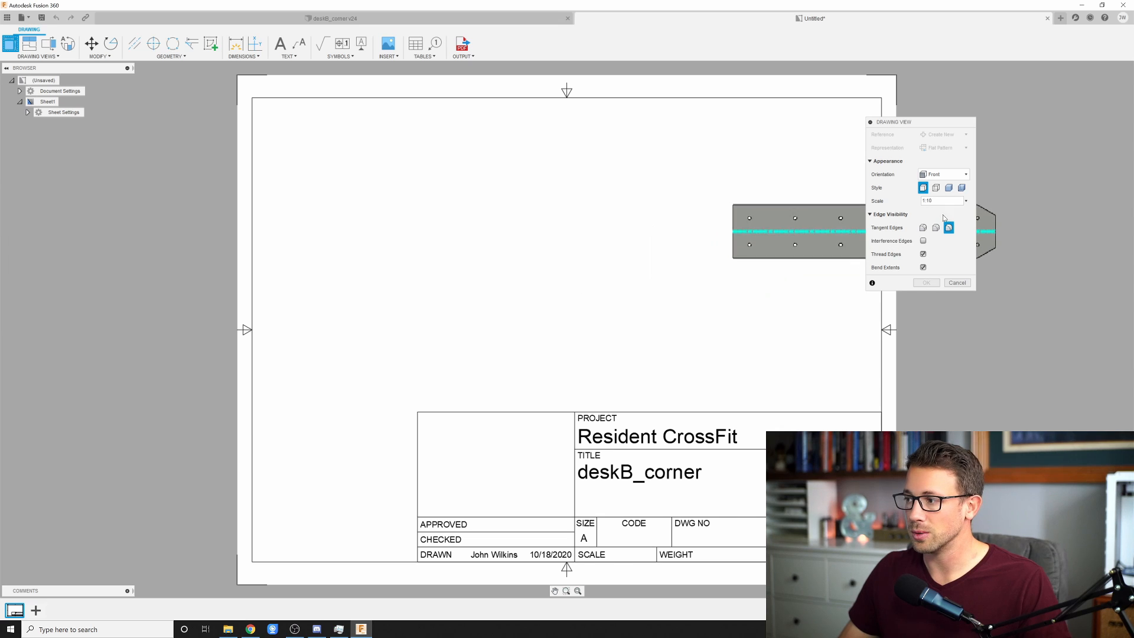
# Step: Set the base view's scale to 1:8 and place the flat pattern above the title block, toward the sheet's left side
pyautogui.click(966, 201)
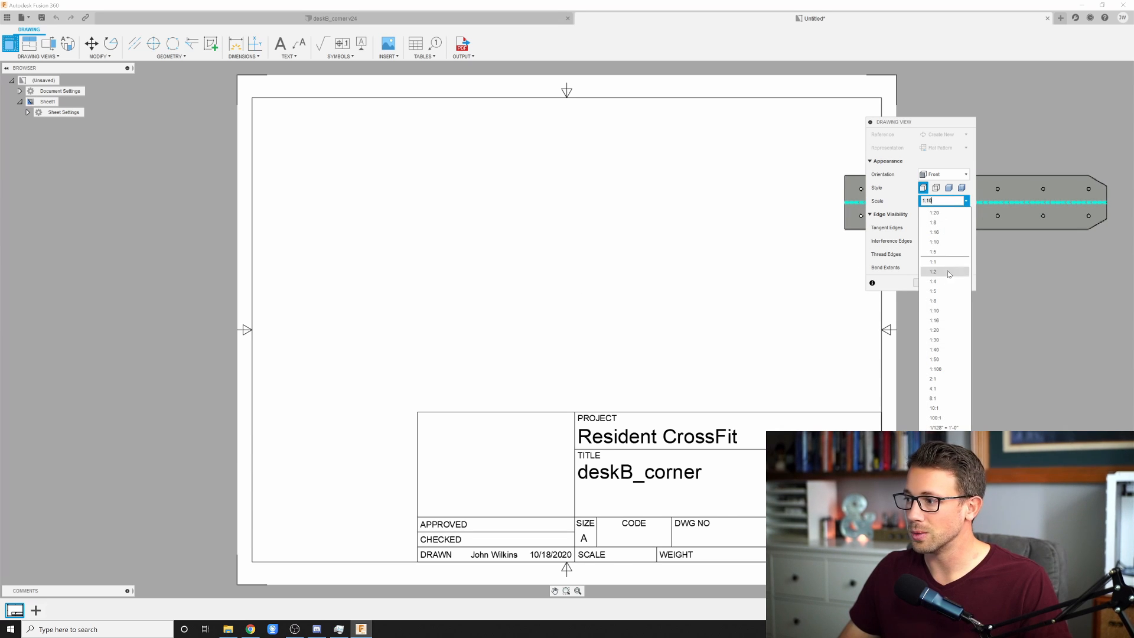
pyautogui.click(946, 301)
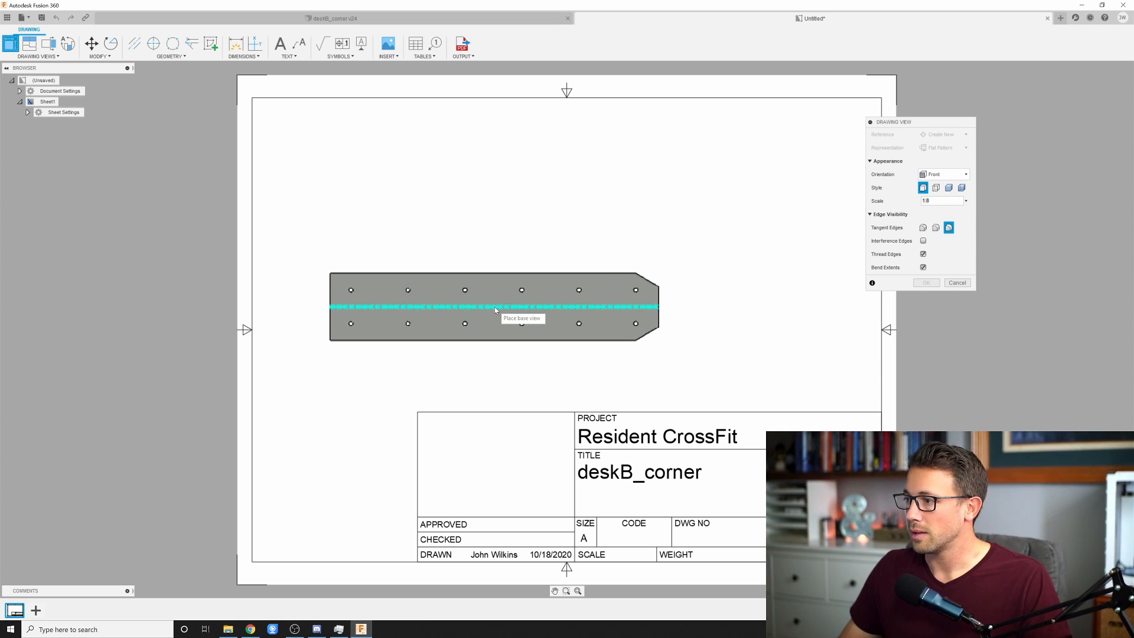
pyautogui.click(481, 320)
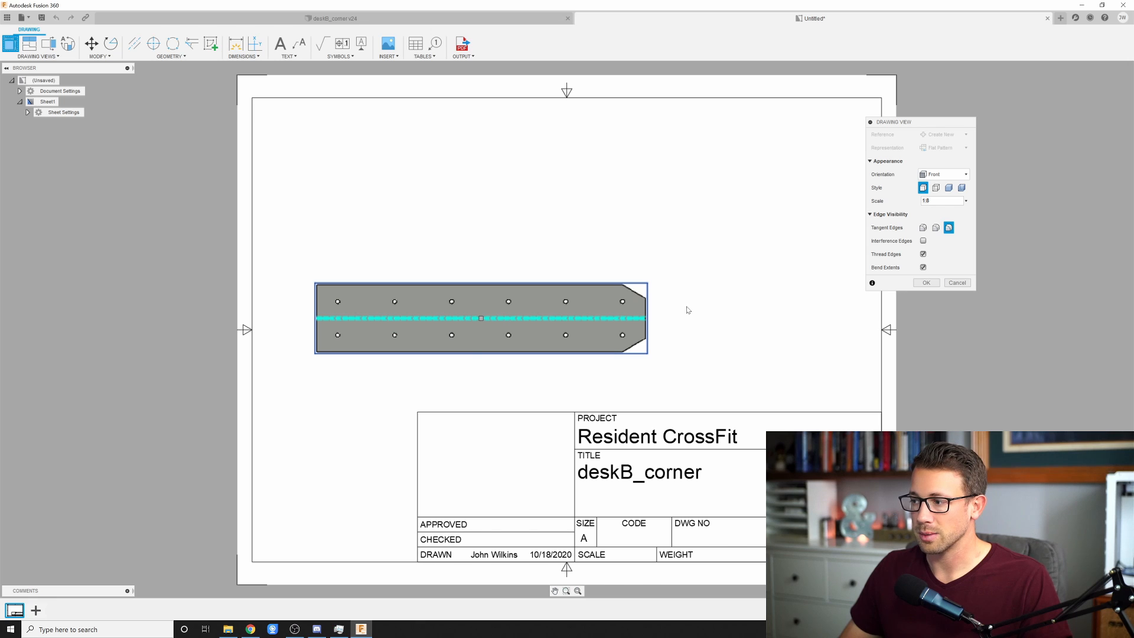
pyautogui.click(926, 283)
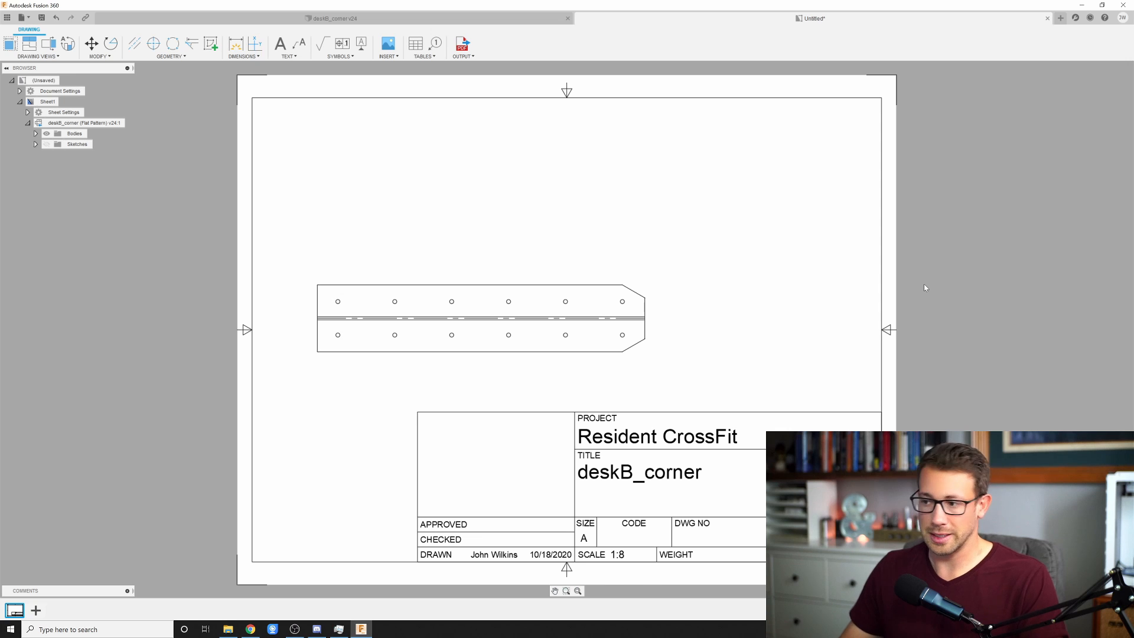
pyautogui.scroll(5, 650, 313)
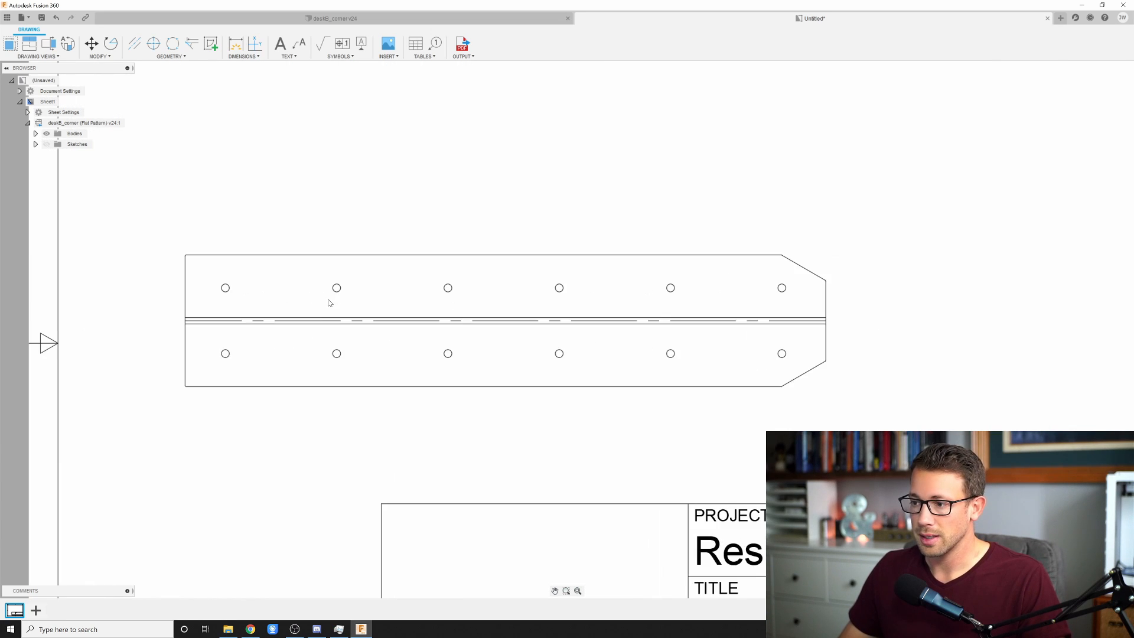
pyautogui.scroll(1, 329, 302)
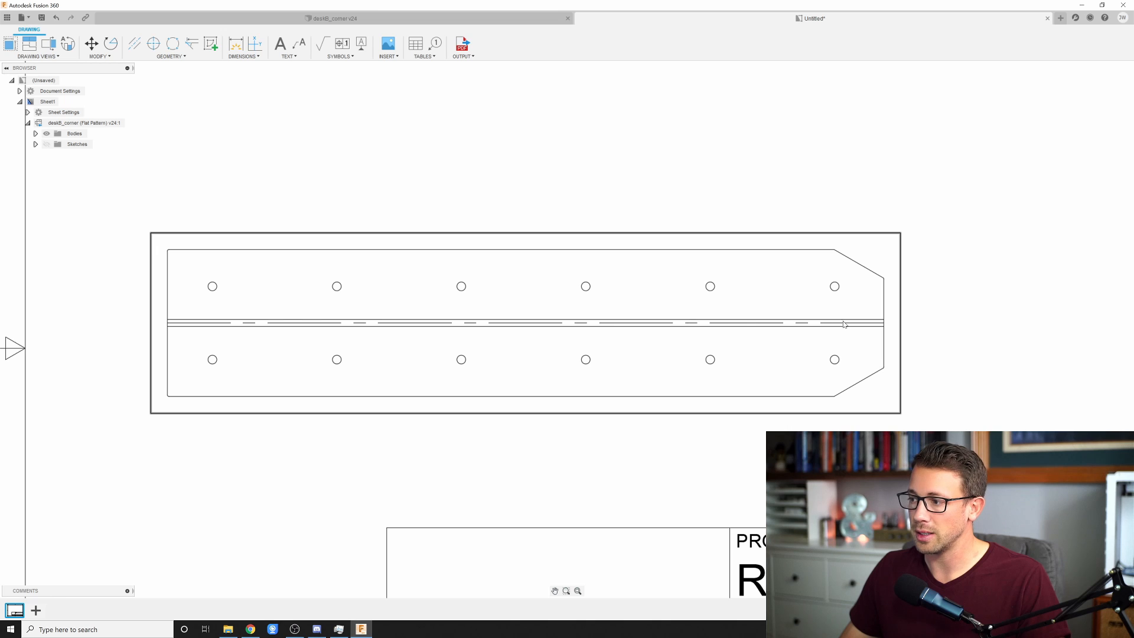
pyautogui.scroll(-6, 845, 324)
pyautogui.scroll(1, 498, 219)
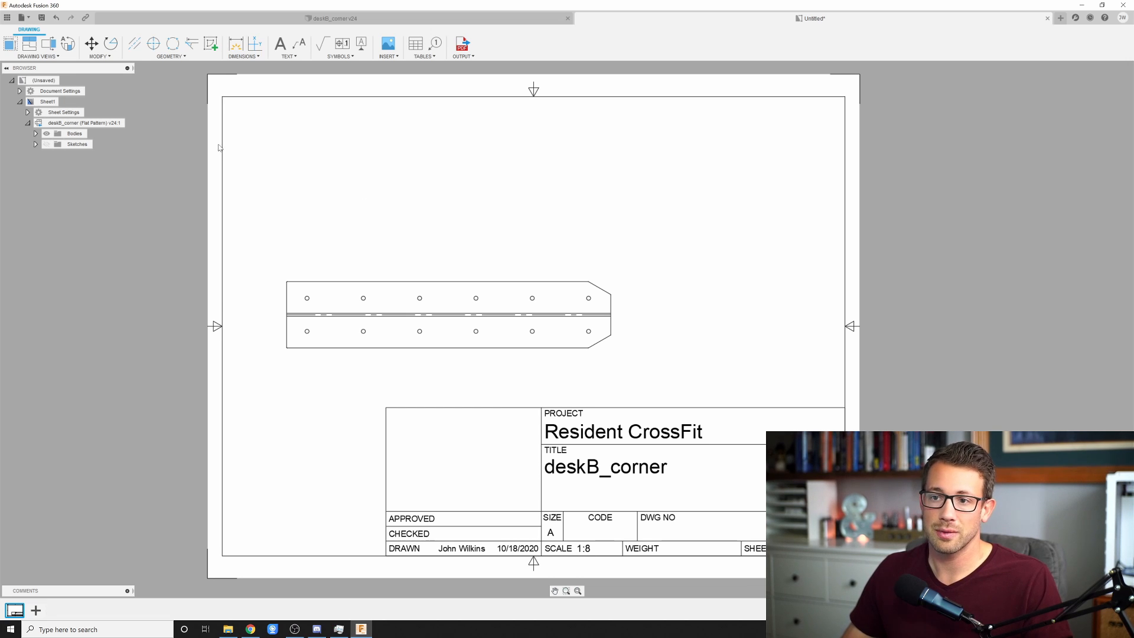
# Step: Start a second base view of the folded model, compare the SW, SE, NE and NW isometric orientations, and choose NE Isometric
pyautogui.click(12, 45)
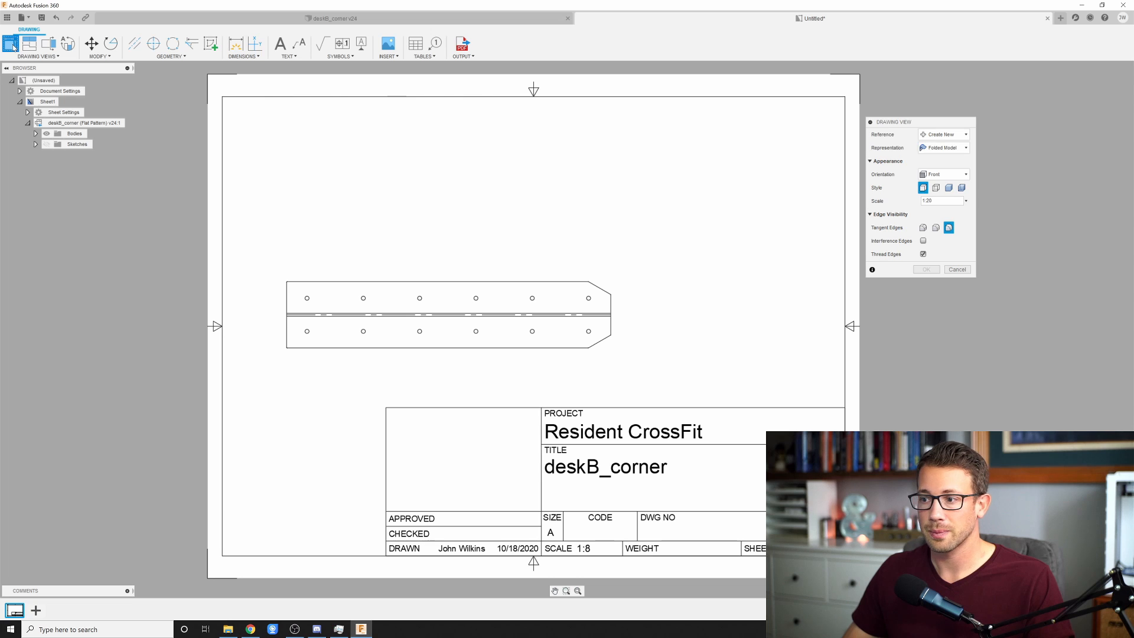
pyautogui.moveTo(915, 128)
pyautogui.mouseDown()
pyautogui.moveTo(893, 128)
pyautogui.moveTo(880, 147)
pyautogui.moveTo(904, 157)
pyautogui.mouseUp()
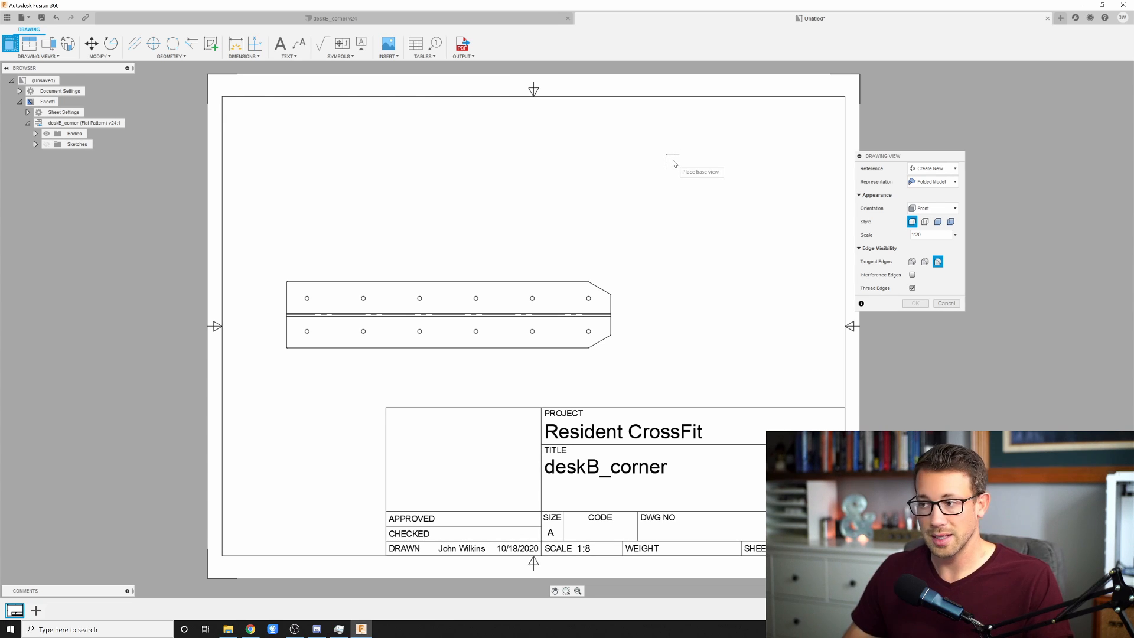
pyautogui.click(932, 209)
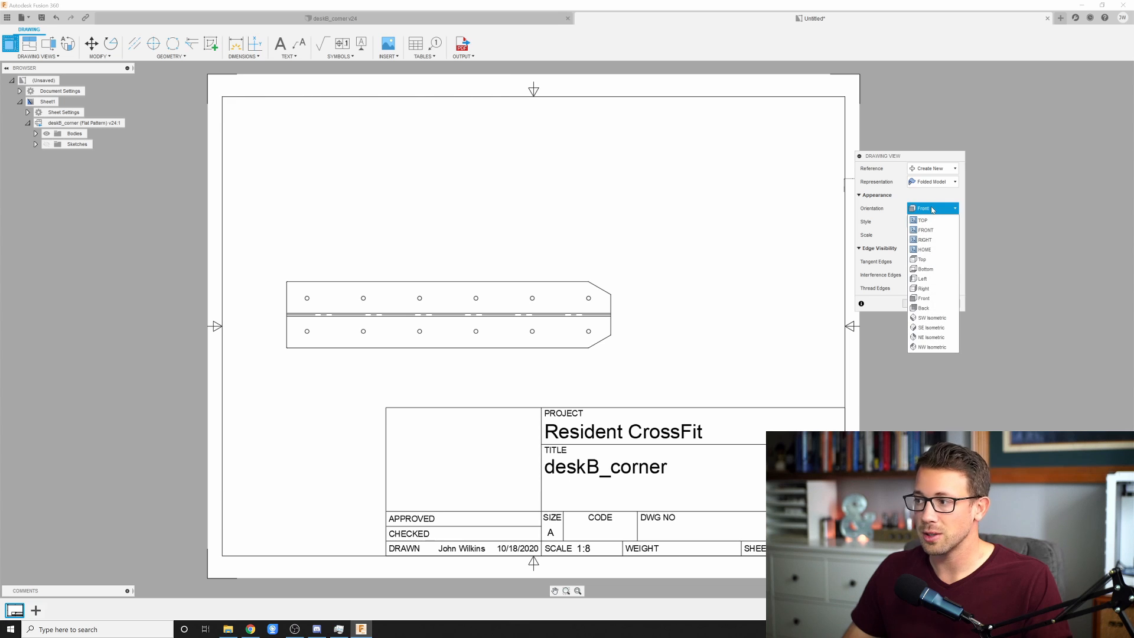
pyautogui.click(933, 318)
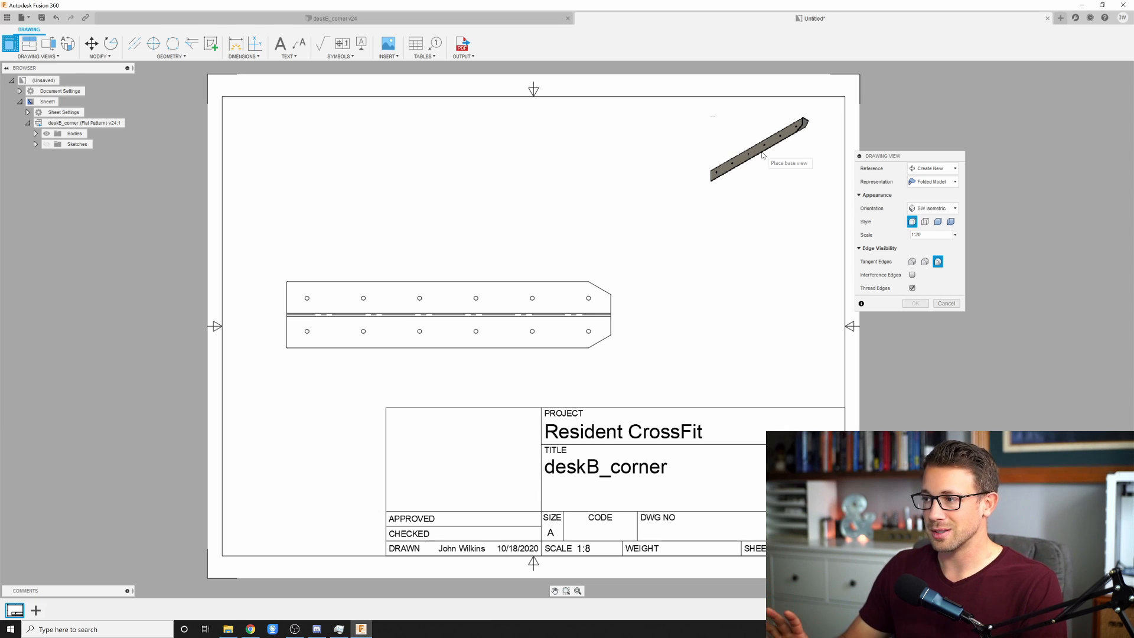
pyautogui.click(933, 208)
pyautogui.click(931, 332)
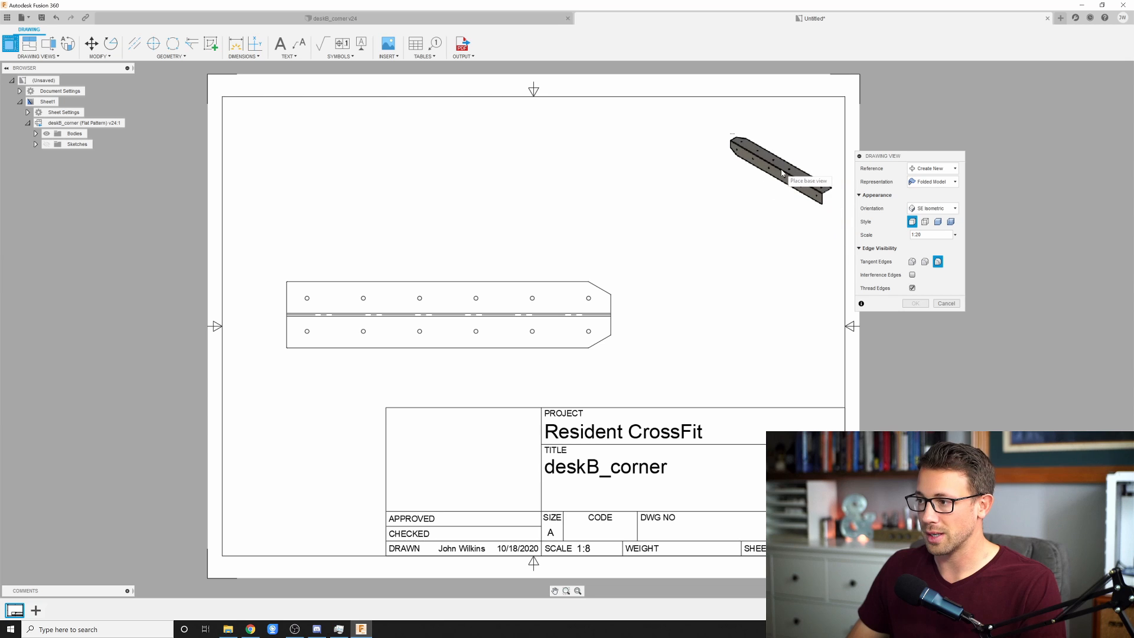
pyautogui.click(939, 208)
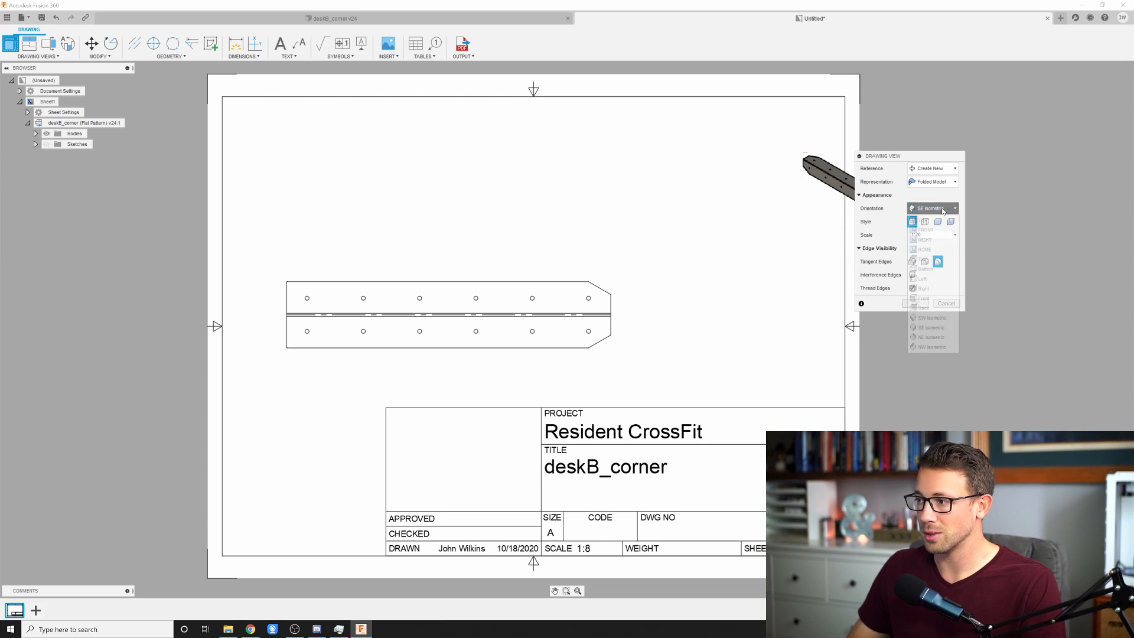
pyautogui.click(933, 341)
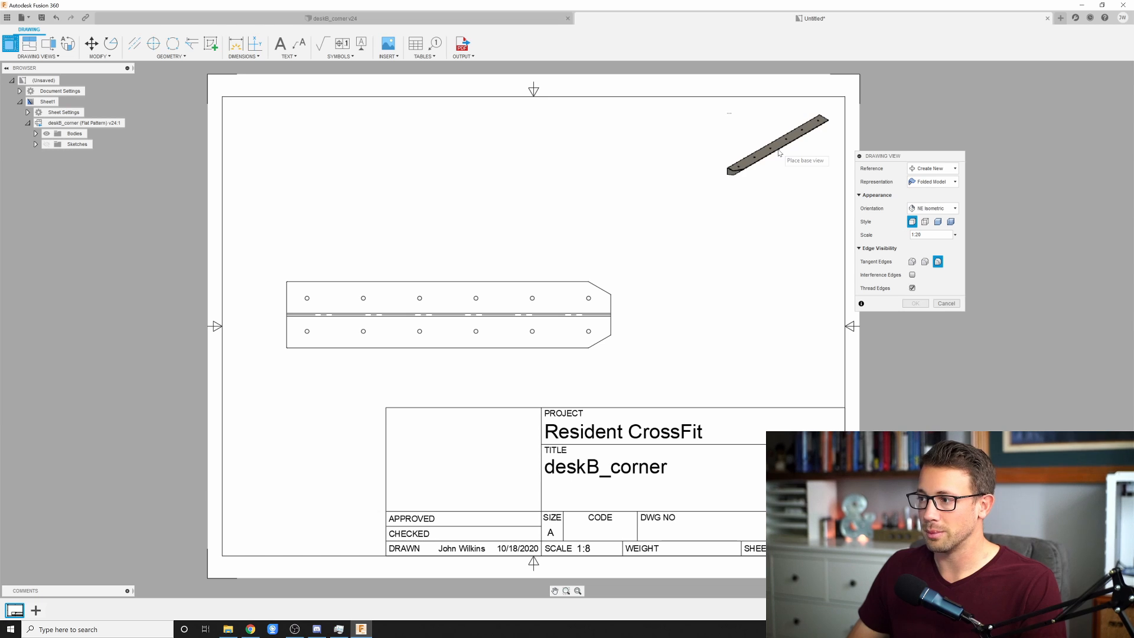
pyautogui.click(931, 208)
pyautogui.click(931, 347)
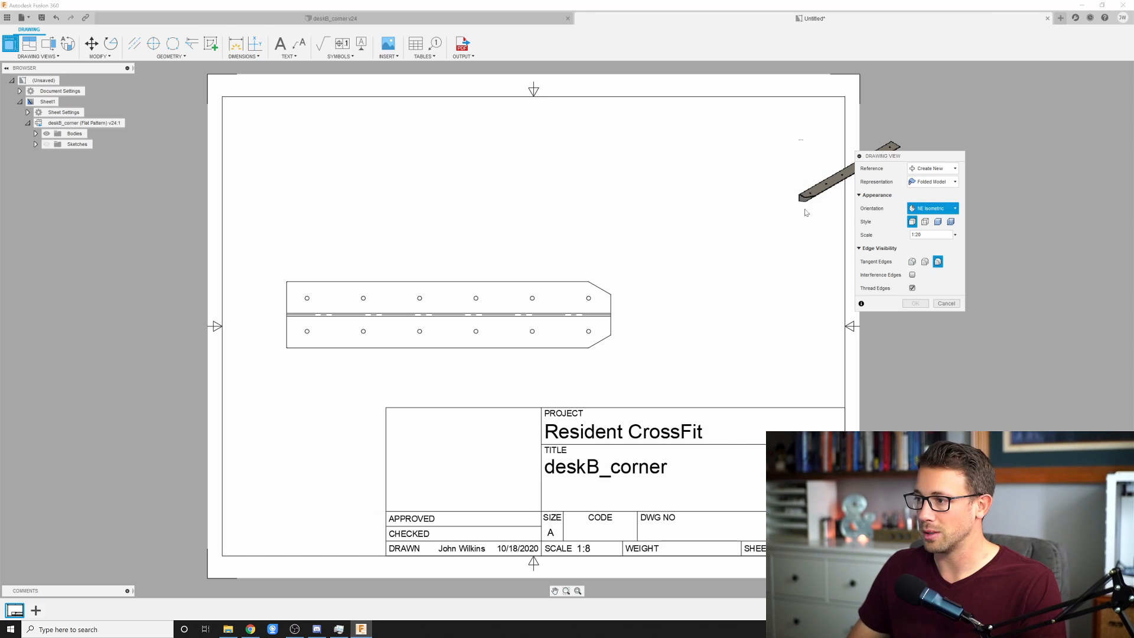
pyautogui.click(935, 213)
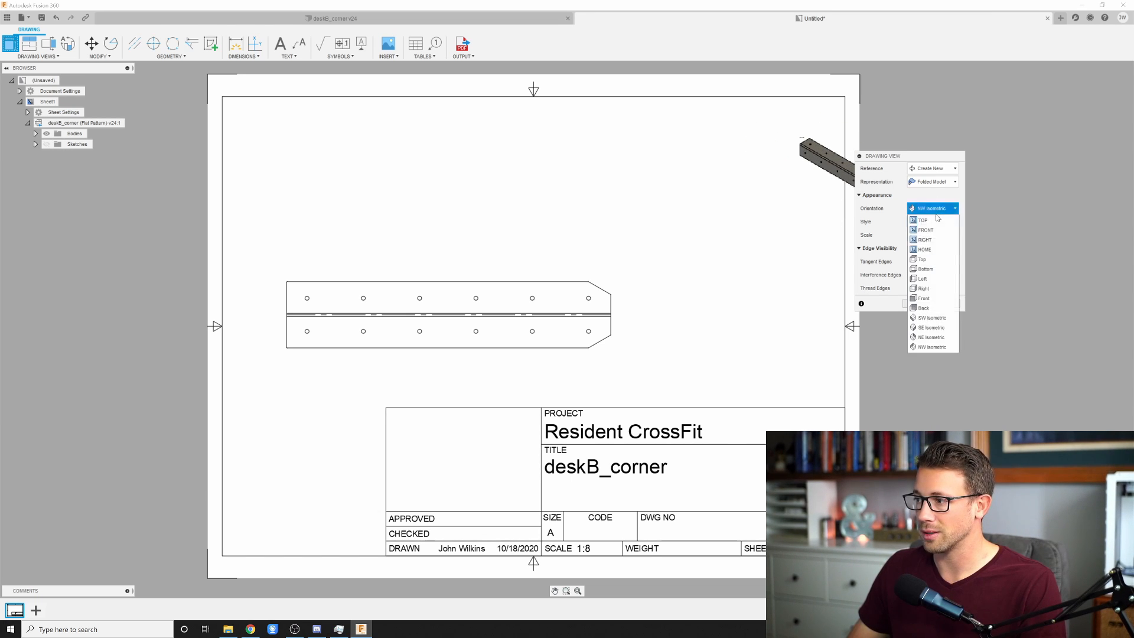
pyautogui.click(933, 337)
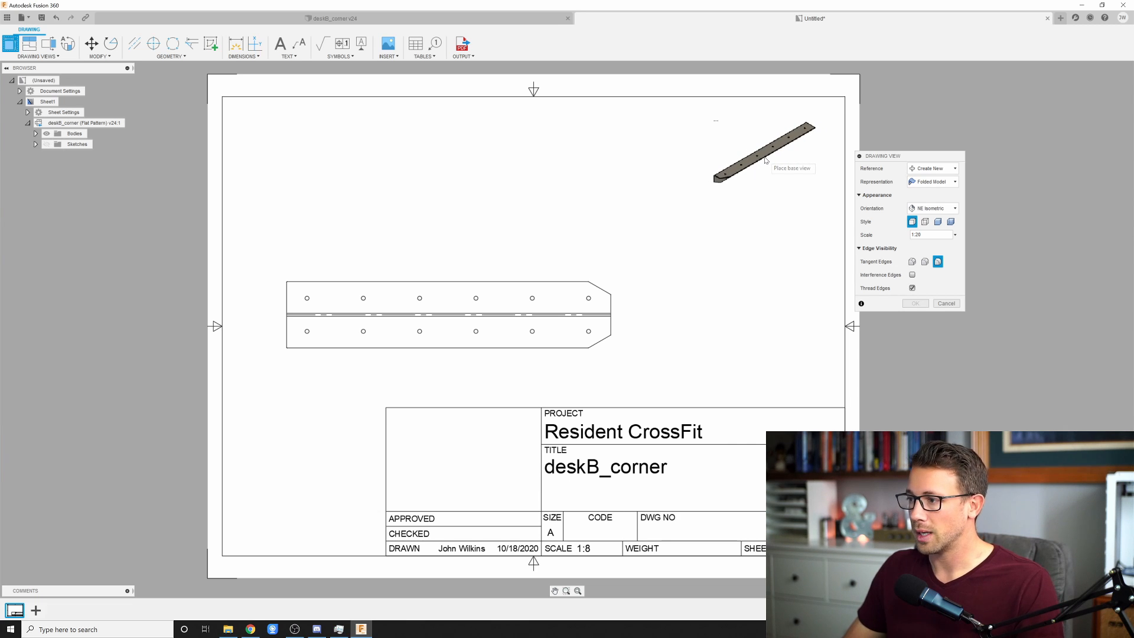
# Step: Set the folded model view's scale to 1:16 after trying 1:10 and 1:20, and place it in the sheet's upper-right corner
pyautogui.click(955, 235)
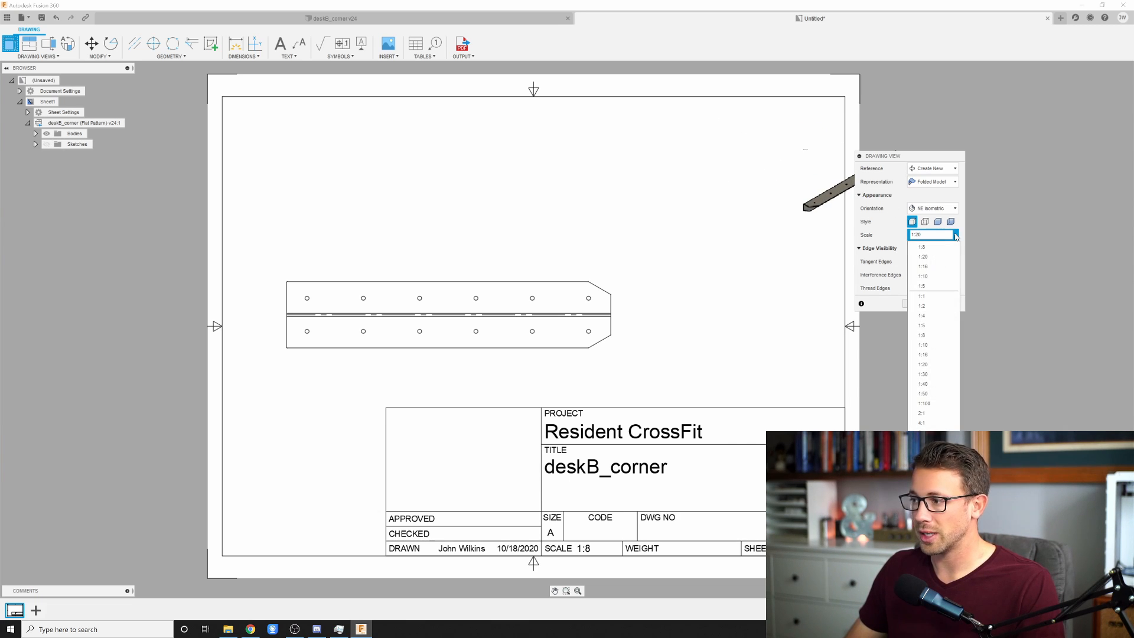
pyautogui.click(943, 345)
pyautogui.click(956, 235)
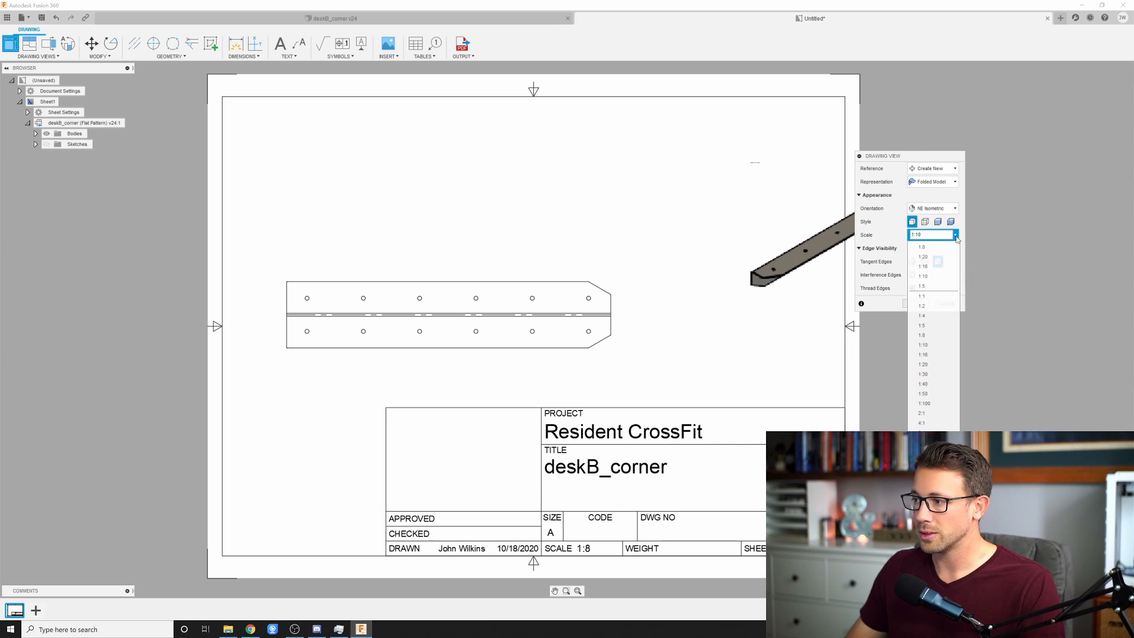
pyautogui.click(943, 364)
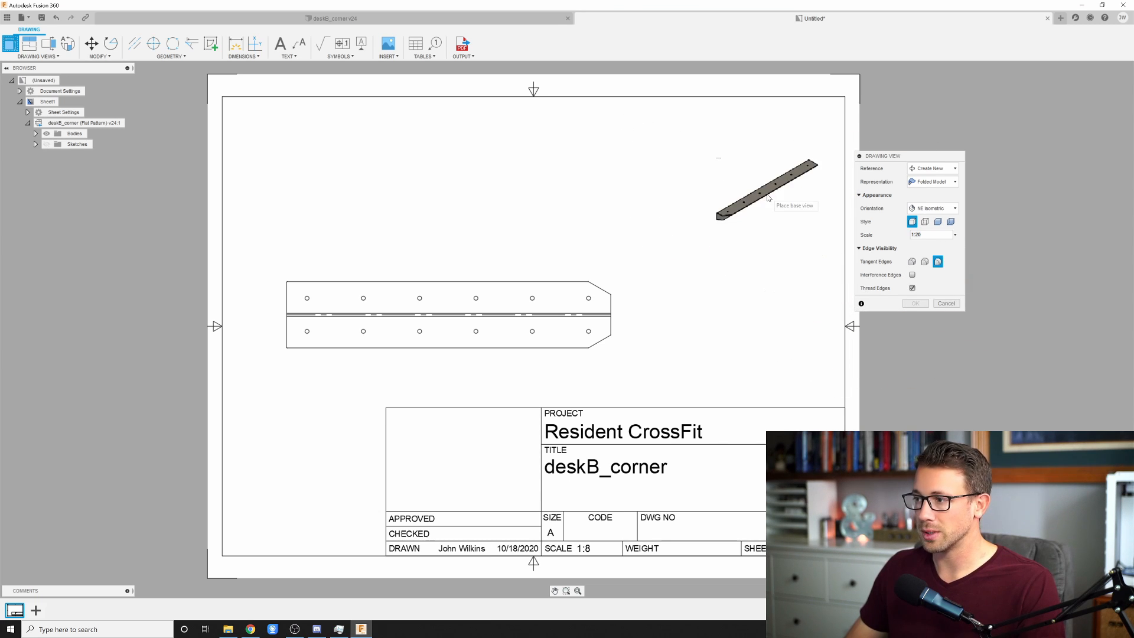
pyautogui.click(957, 236)
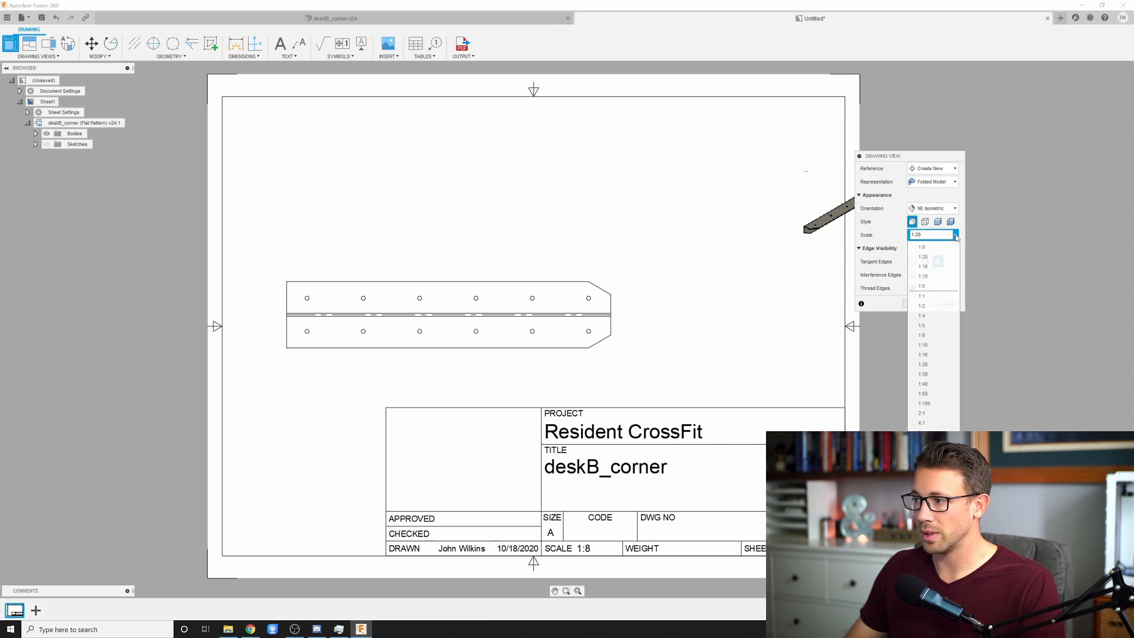
pyautogui.click(940, 355)
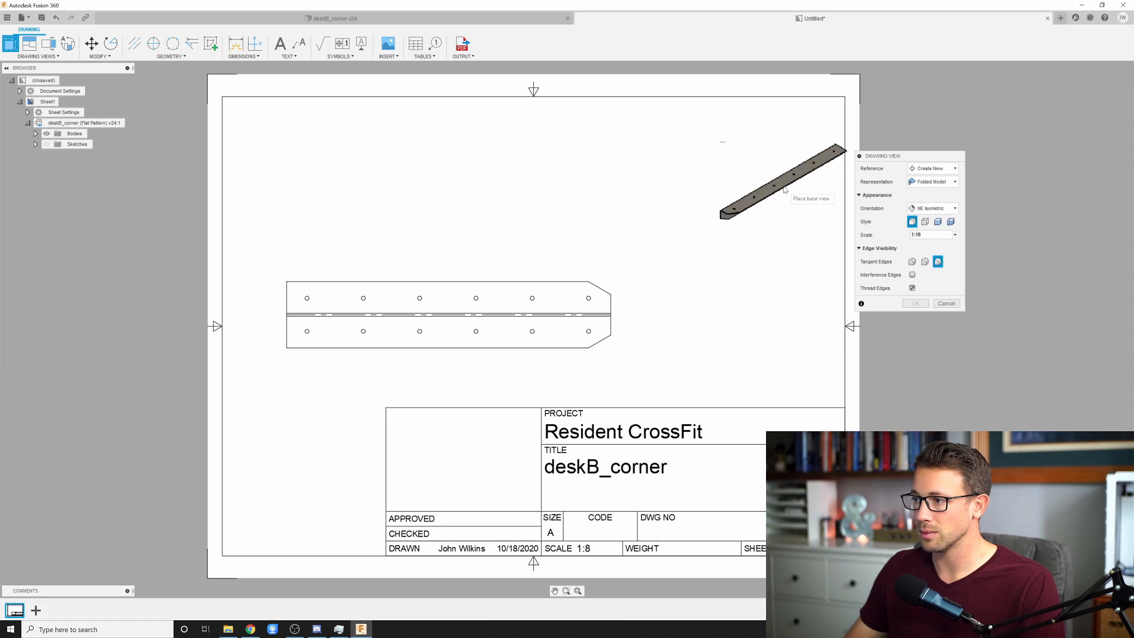
pyautogui.click(762, 163)
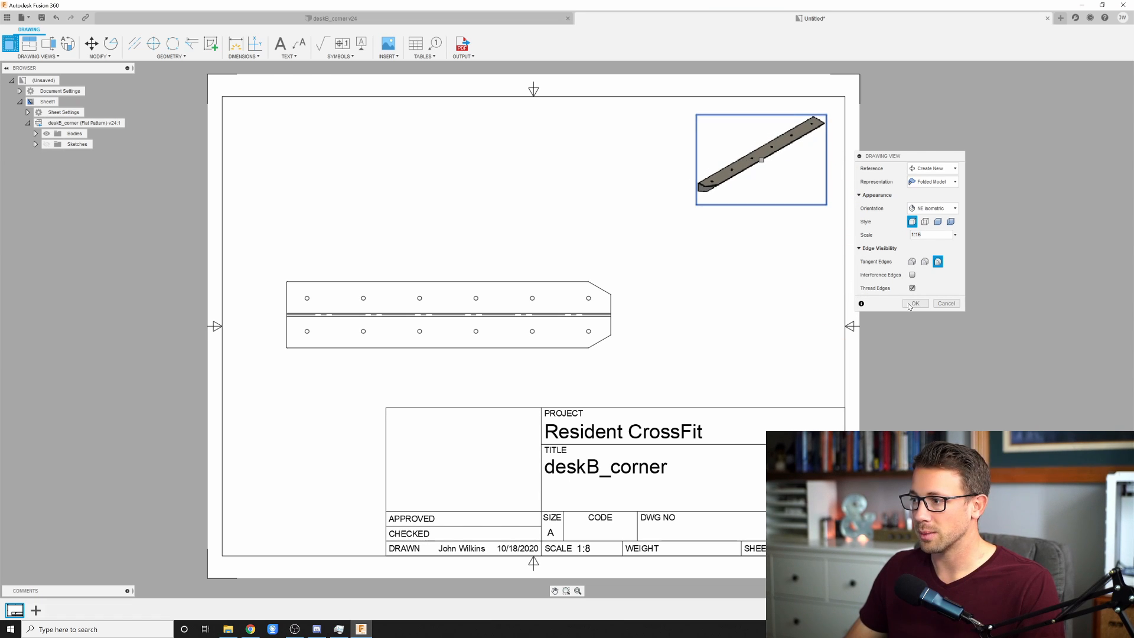
pyautogui.click(914, 305)
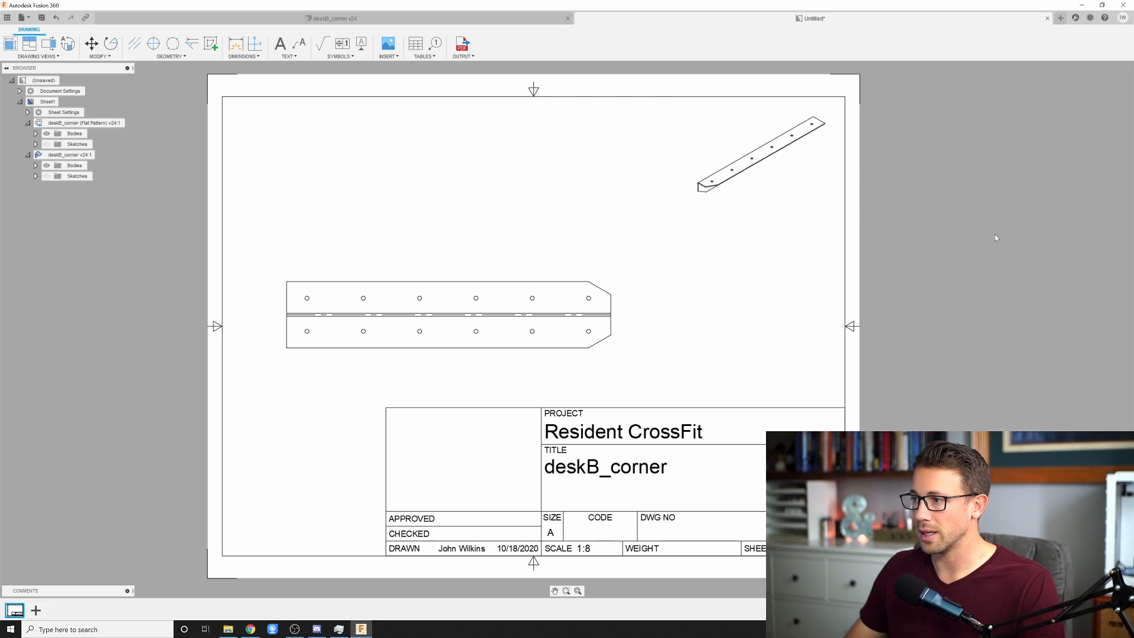
# Step: Examine the folded part's isometric view up close, including its bent end, and review the flat pattern's placement on the sheet
pyautogui.scroll(5, 815, 133)
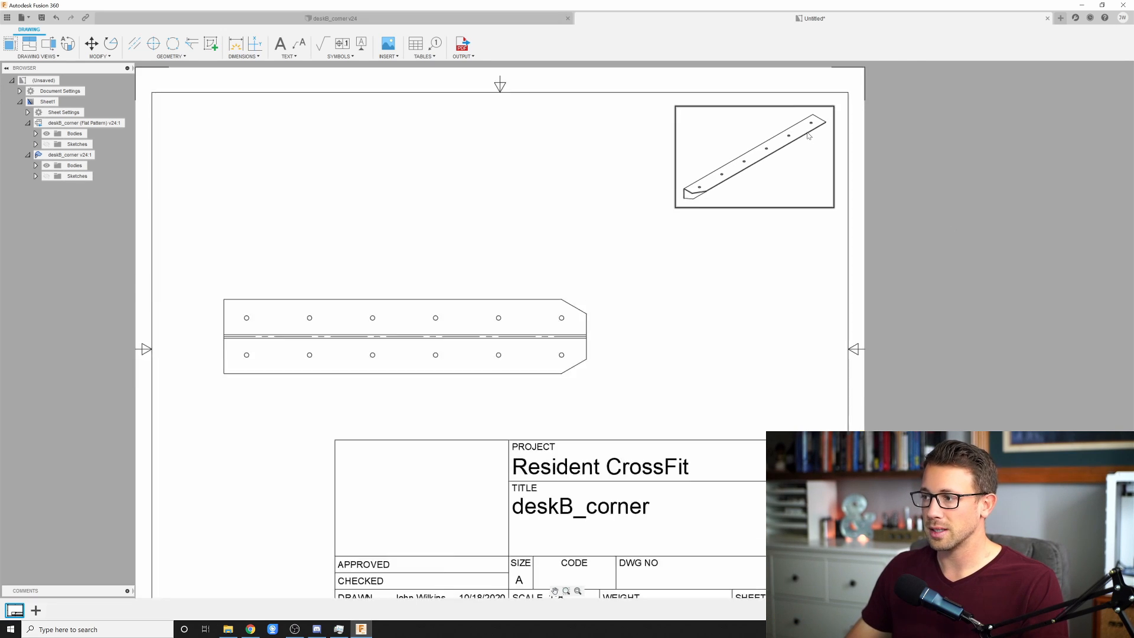
pyautogui.scroll(2, 808, 135)
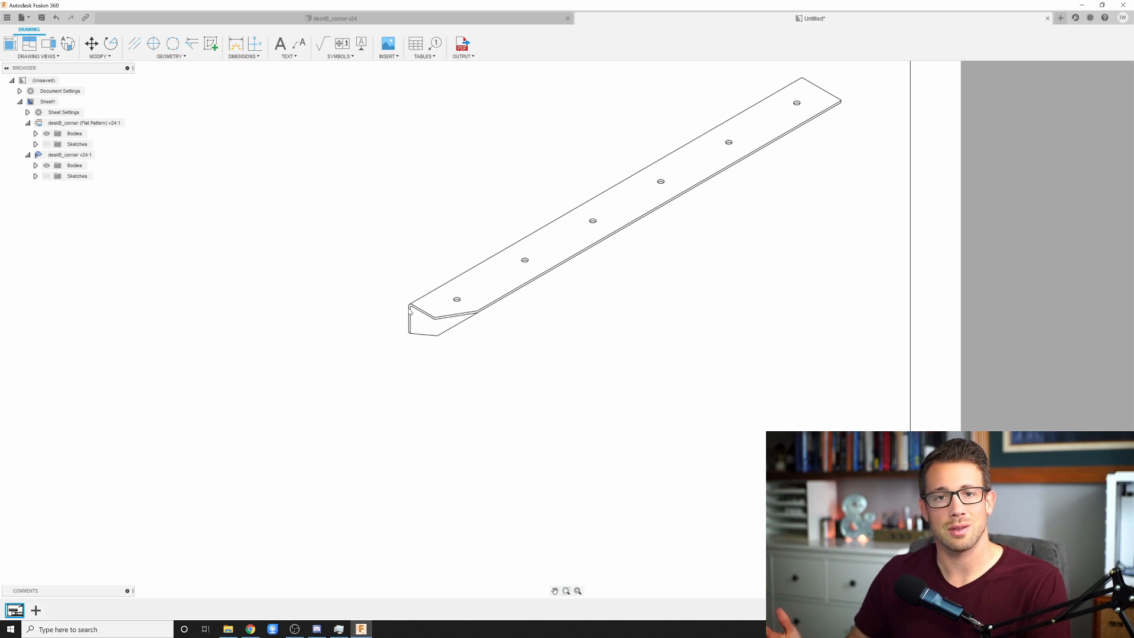
pyautogui.scroll(-5, 774, 188)
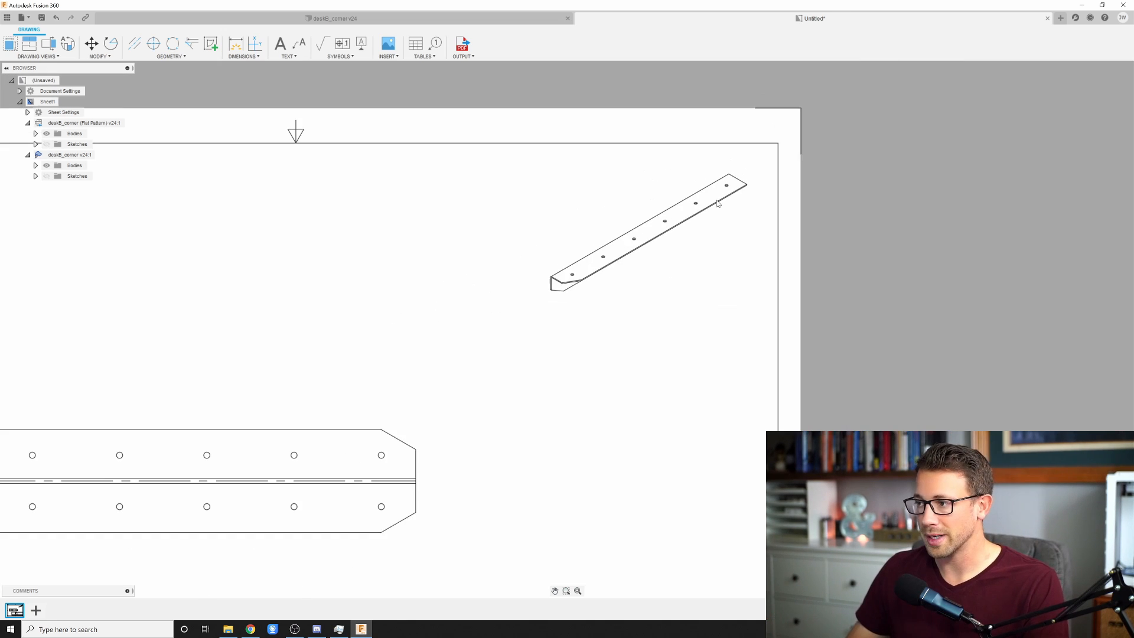
pyautogui.scroll(1, 347, 321)
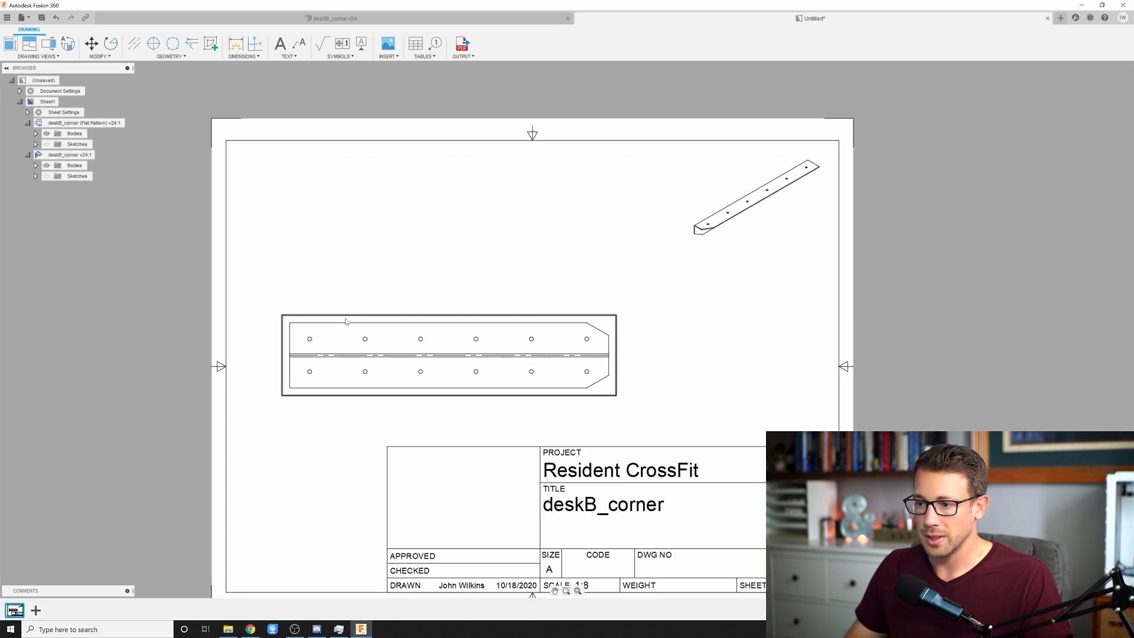
pyautogui.scroll(3, 511, 155)
pyautogui.scroll(-5, 512, 152)
pyautogui.scroll(4, 480, 422)
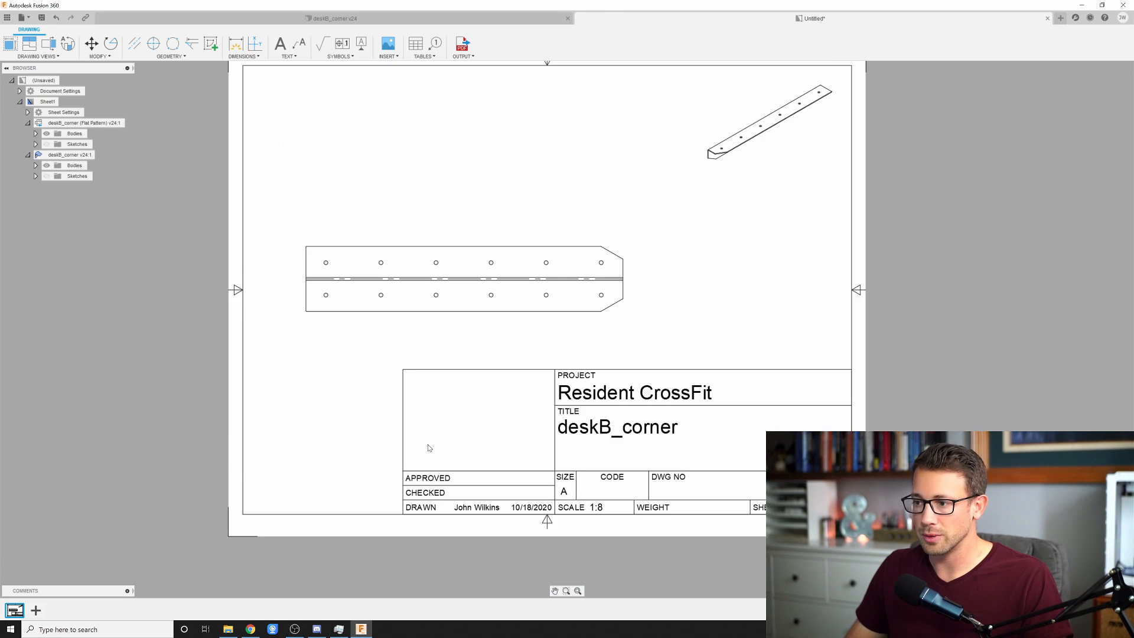
# Step: Dimension the flat pattern's overall height between its two long edges, placing the dimension beside the square end
pyautogui.click(238, 45)
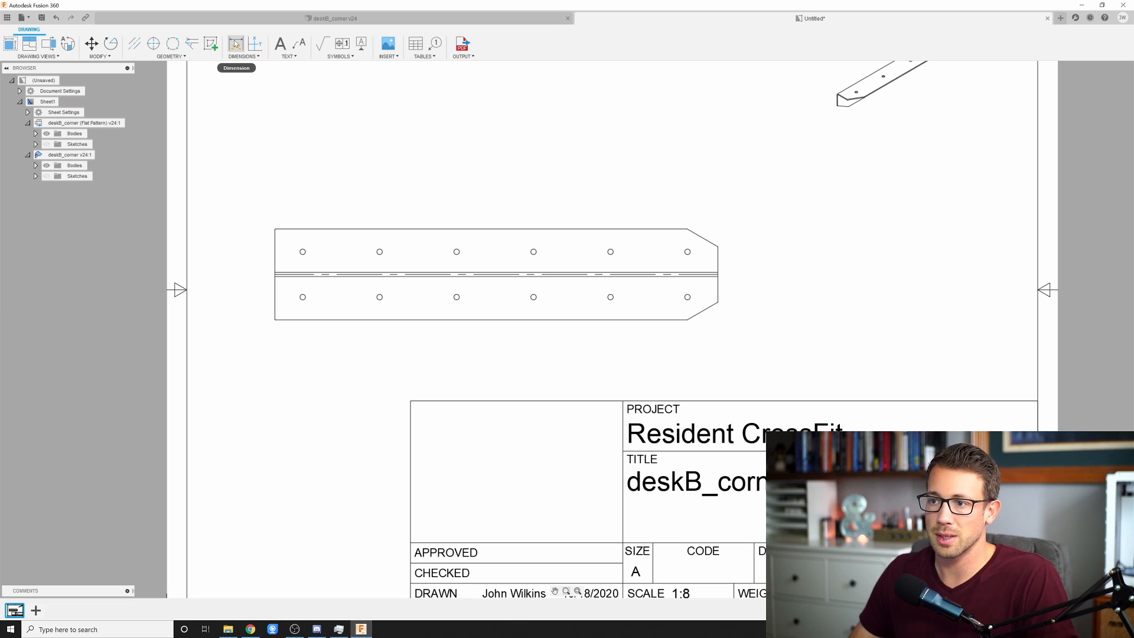
pyautogui.click(236, 44)
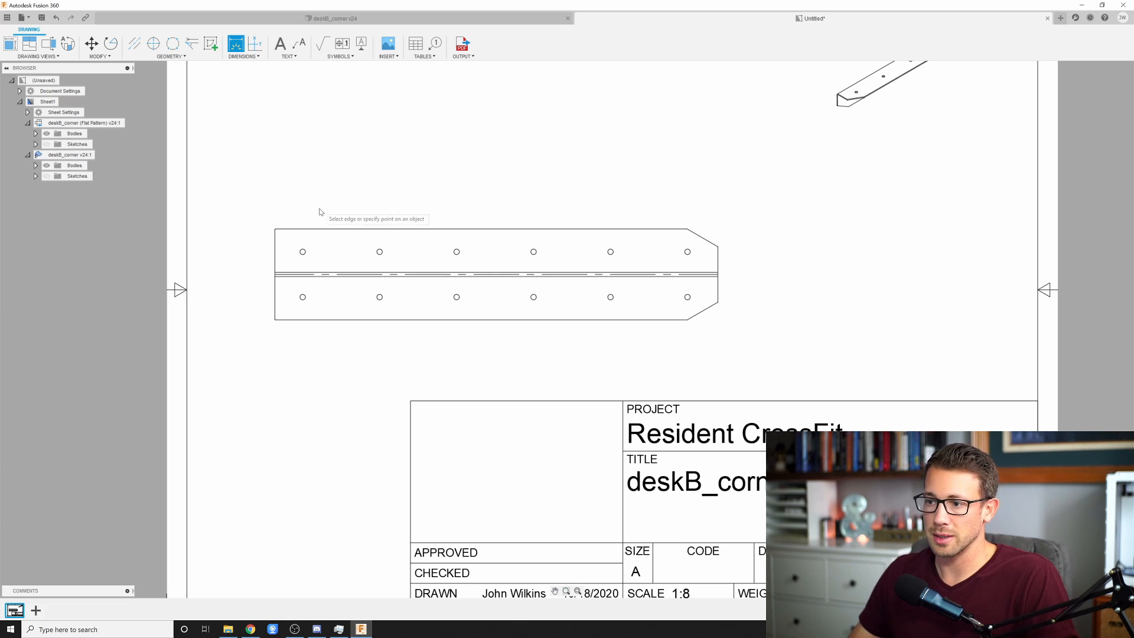
pyautogui.click(316, 230)
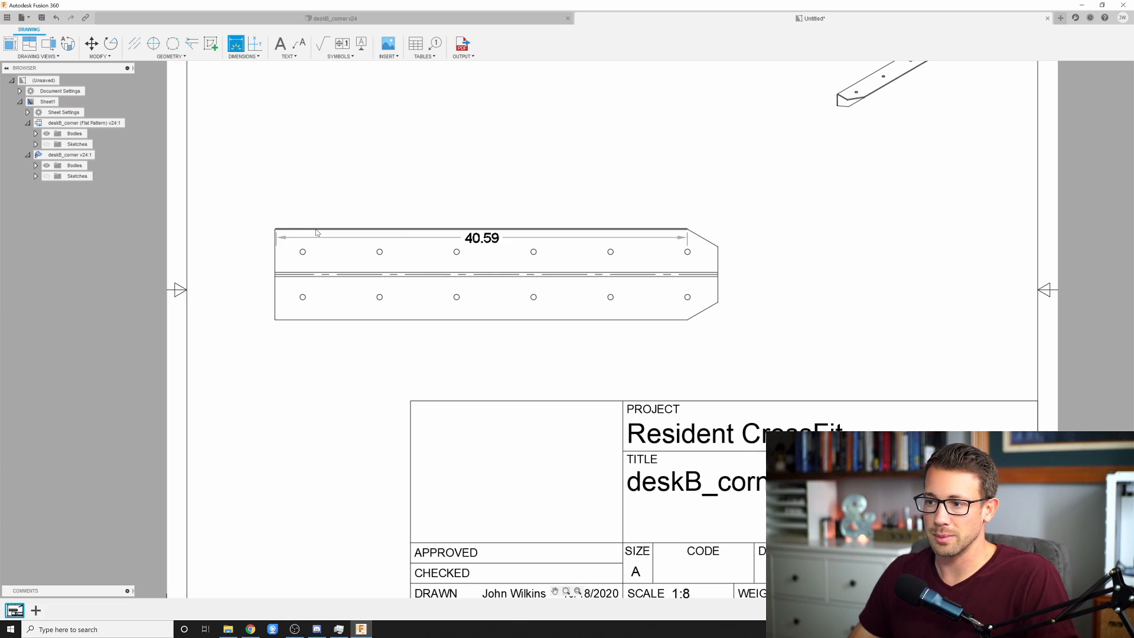
pyautogui.click(334, 319)
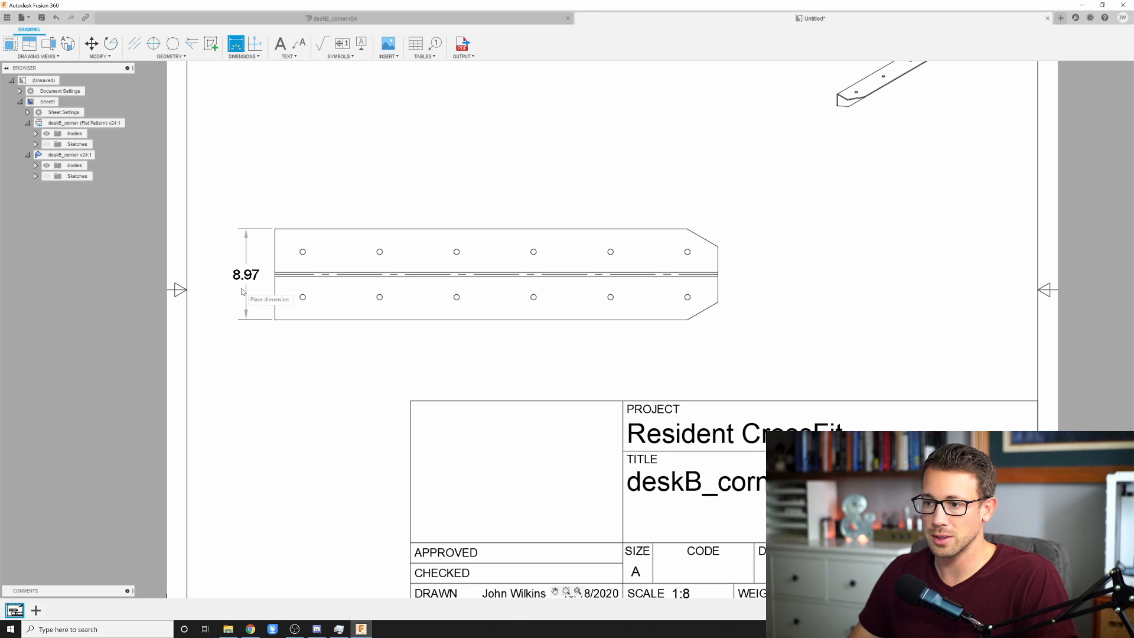
pyautogui.click(242, 291)
# Step: Dimension the flat pattern's overall length from the square end to the chamfered end, placing the dimension below the view
pyautogui.click(275, 298)
pyautogui.click(616, 321)
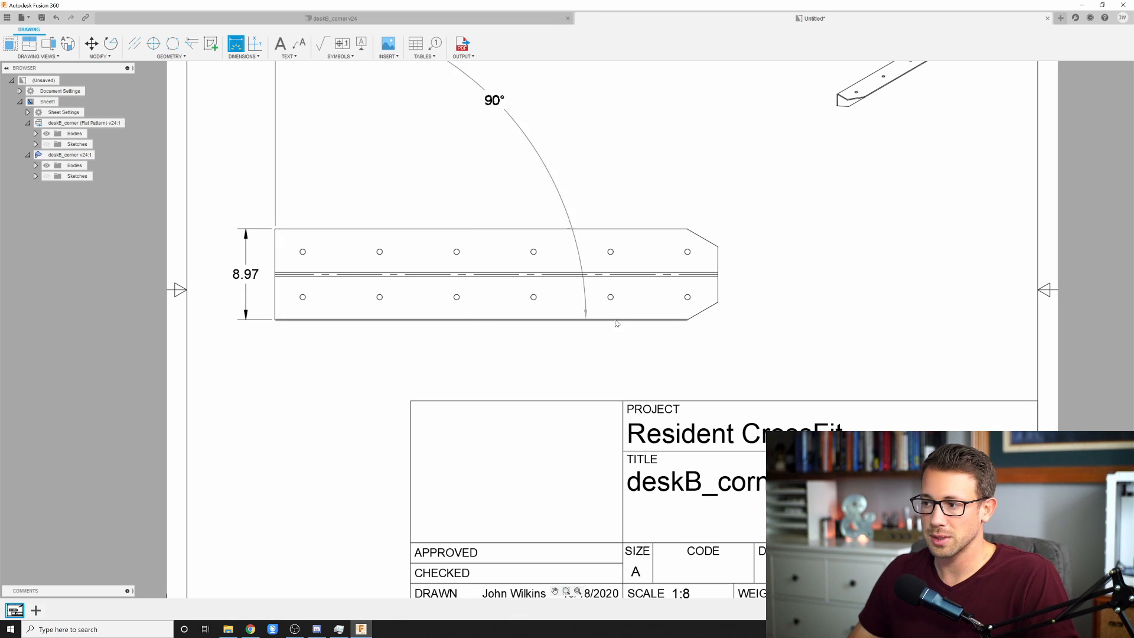
pyautogui.click(717, 290)
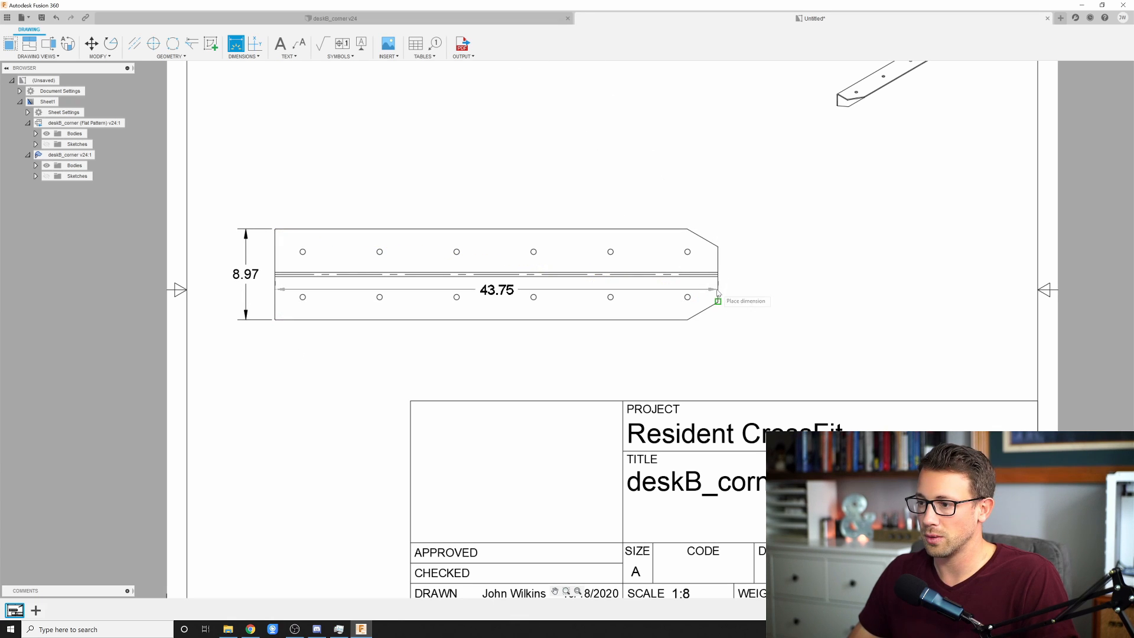
pyautogui.click(717, 357)
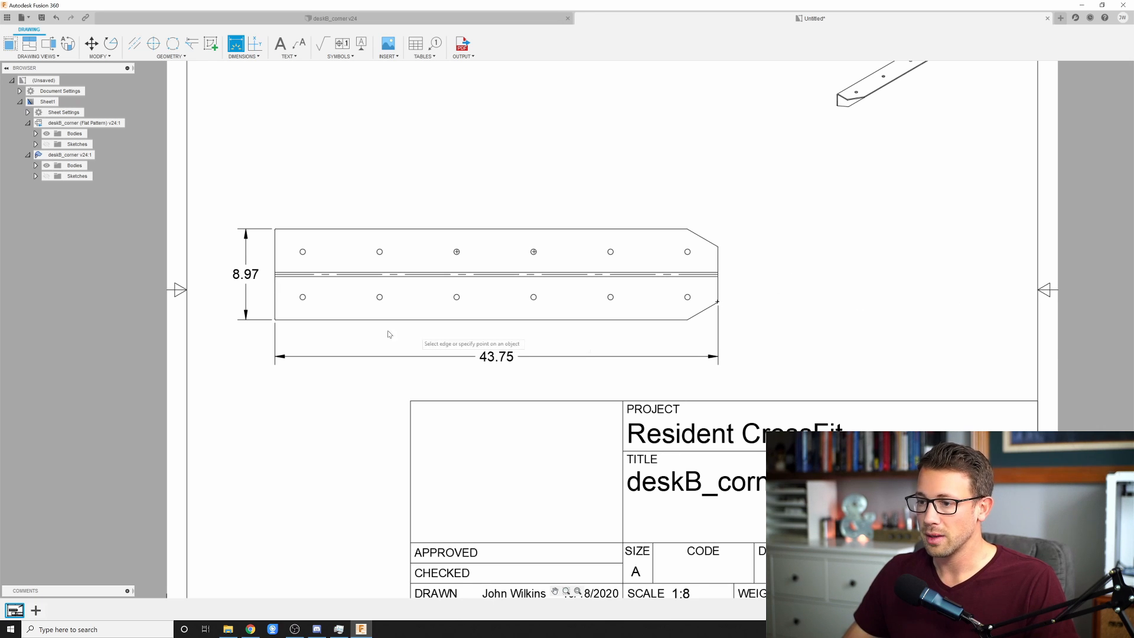
# Step: Dimension the distance from the bend centerline to the lower long edge beside the square end, and move the overall height dimension farther outward
pyautogui.scroll(5, 243, 253)
pyautogui.click(356, 303)
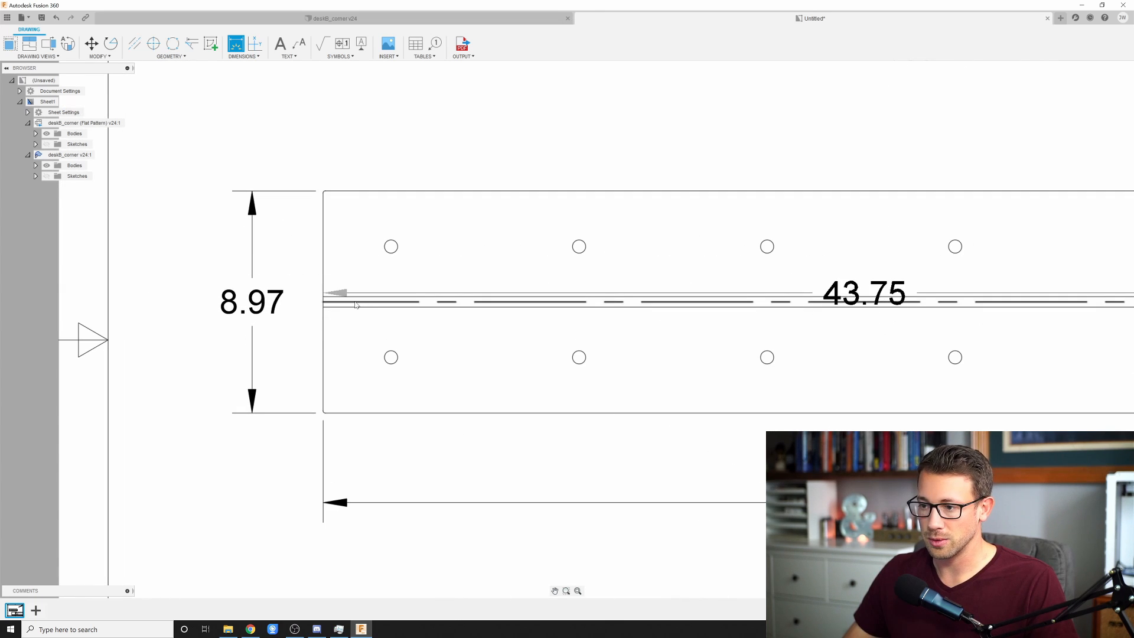
pyautogui.click(361, 413)
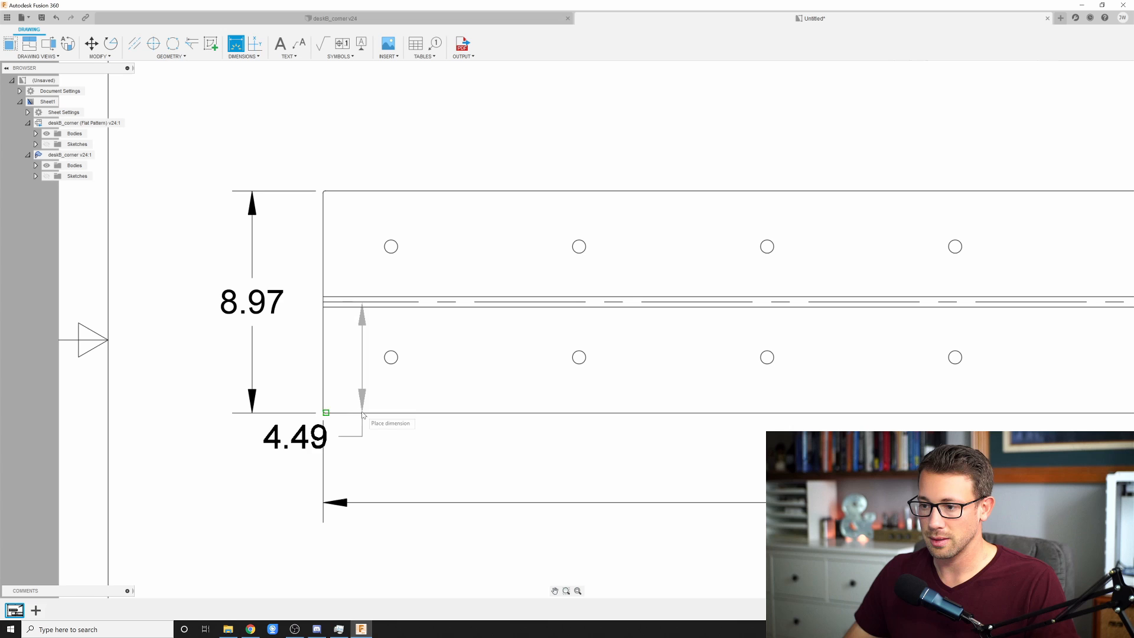
pyautogui.click(307, 378)
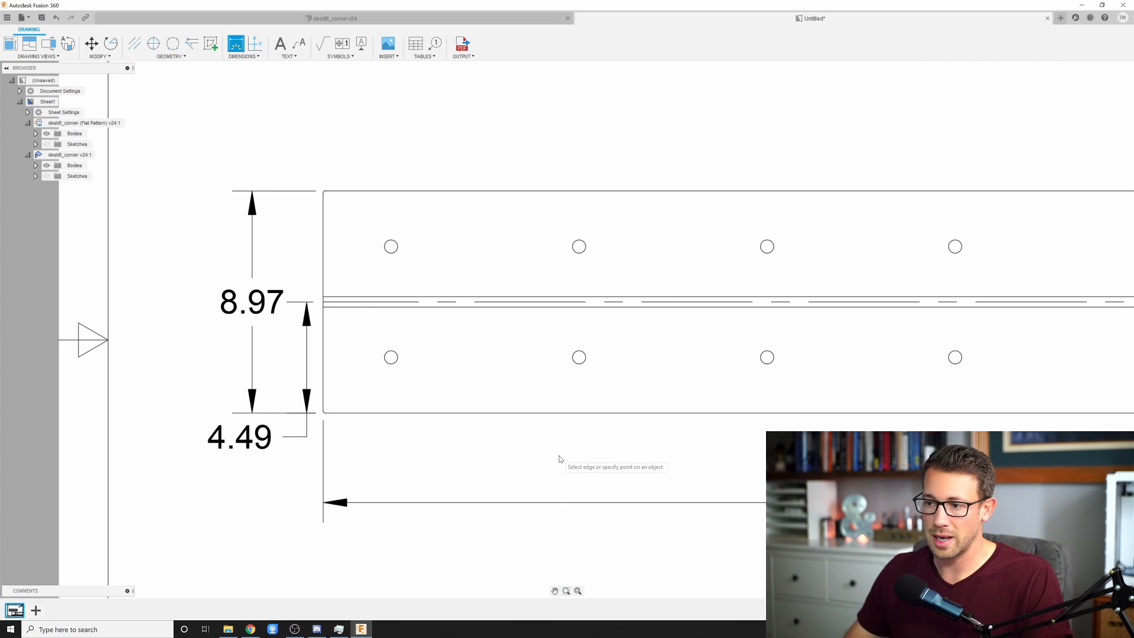
pyautogui.press('Escape')
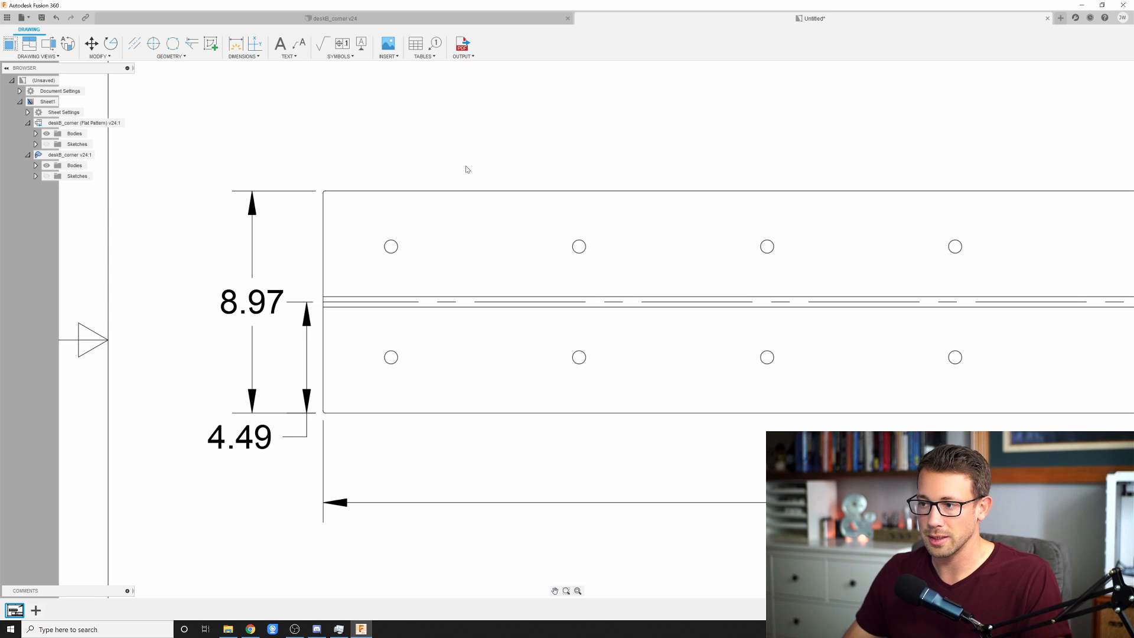
pyautogui.click(246, 306)
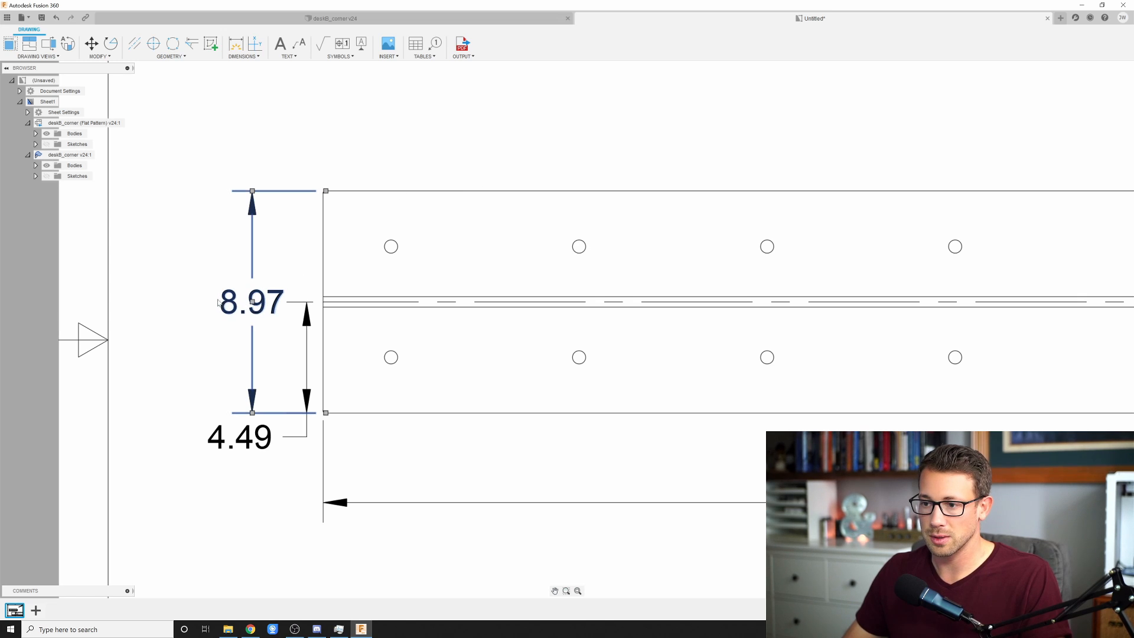
pyautogui.moveTo(253, 303); pyautogui.dragTo(236, 303)
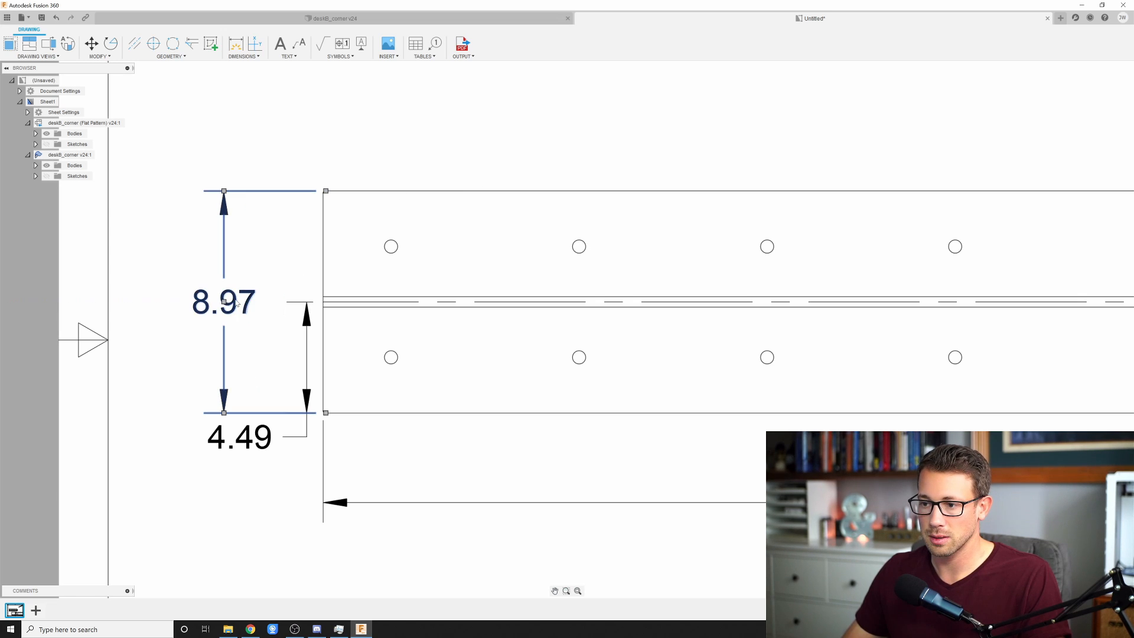
# Step: Move the text of the bend centerline dimension farther below the flat pattern's lower long edge
pyautogui.click(248, 444)
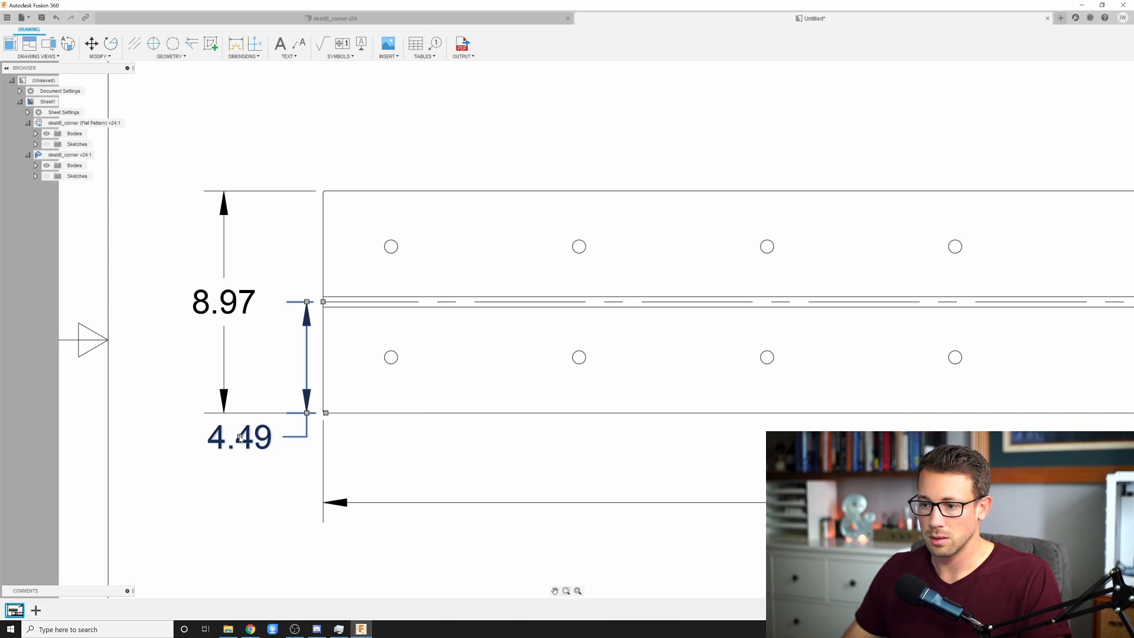
pyautogui.moveTo(240, 437); pyautogui.dragTo(239, 483)
pyautogui.click(216, 549)
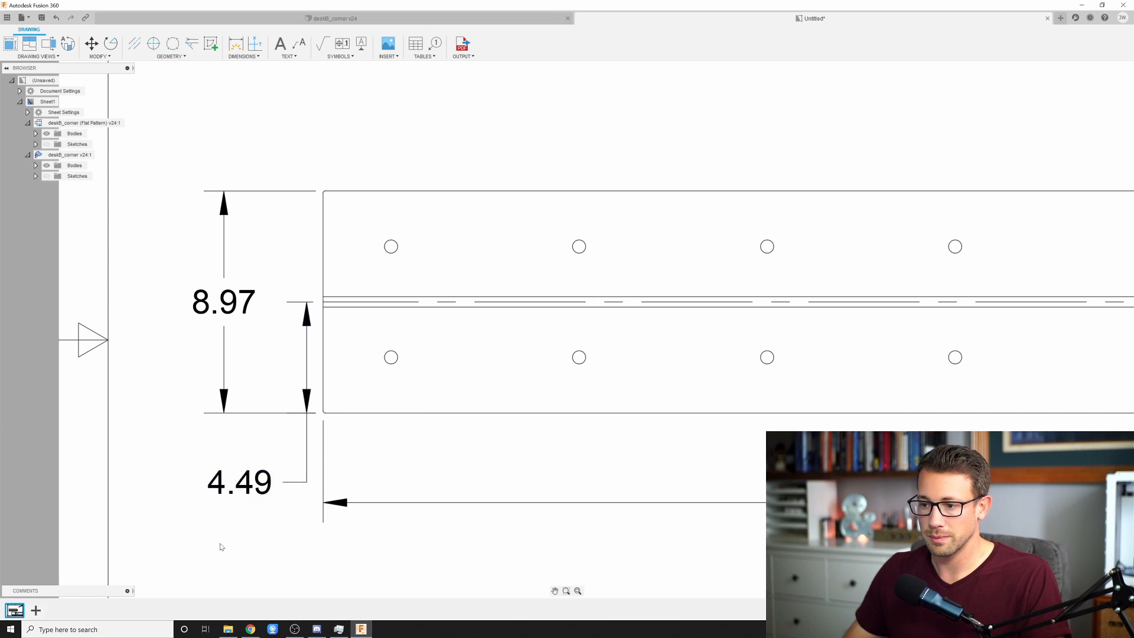
# Step: Add a bend identifier to the bend centerline of the flat pattern view
pyautogui.scroll(-4, 263, 279)
pyautogui.scroll(1, 371, 206)
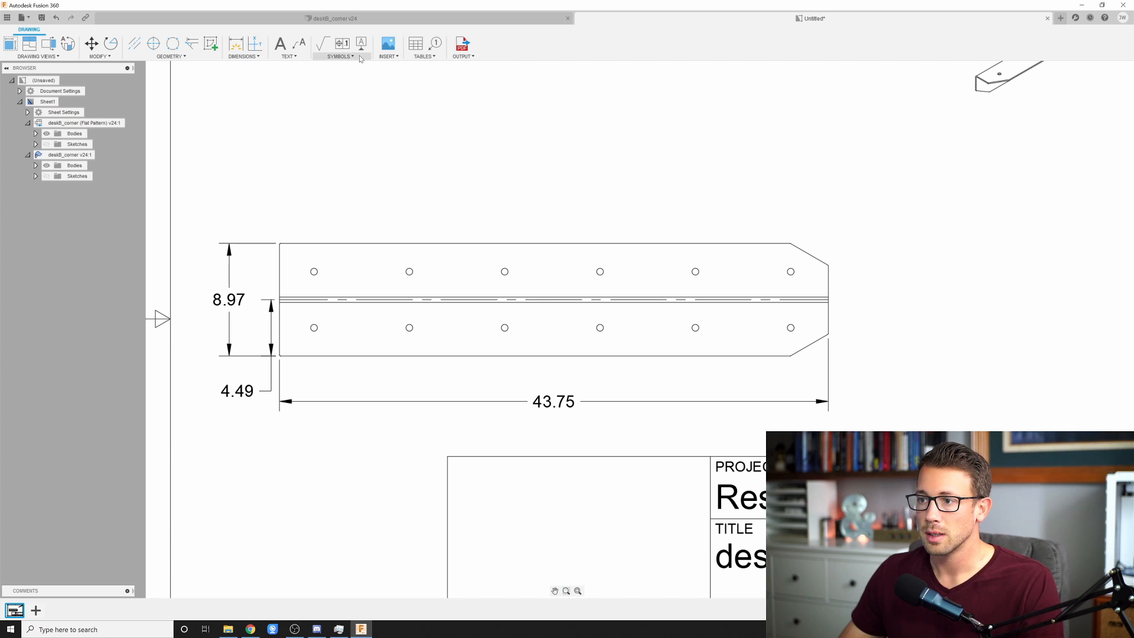
pyautogui.click(340, 56)
pyautogui.click(402, 57)
pyautogui.moveTo(428, 58)
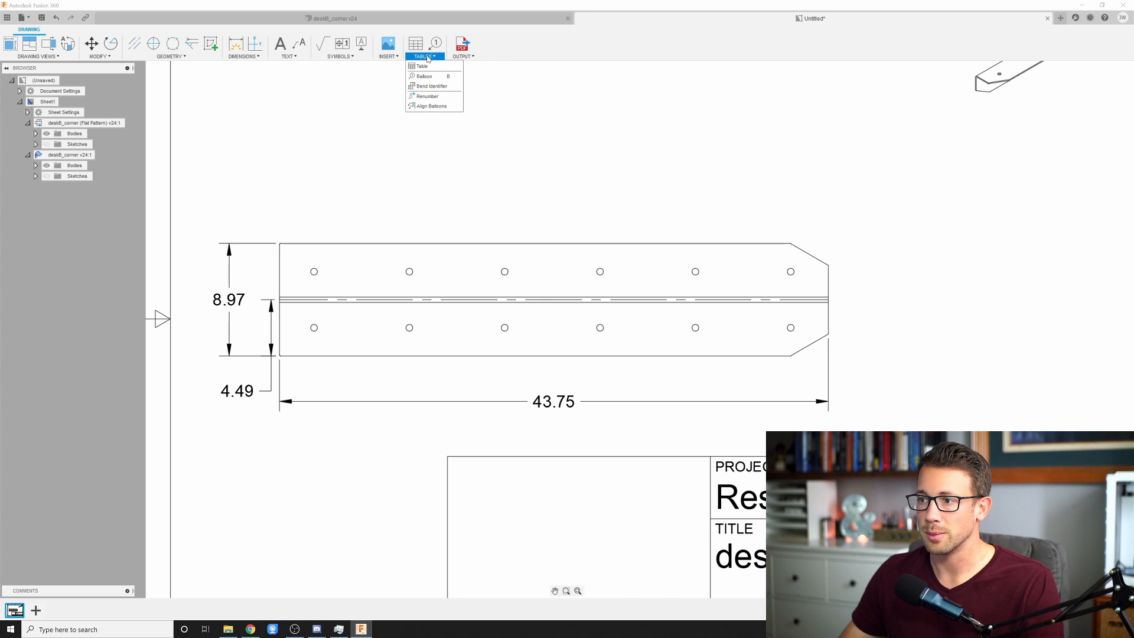
pyautogui.click(433, 86)
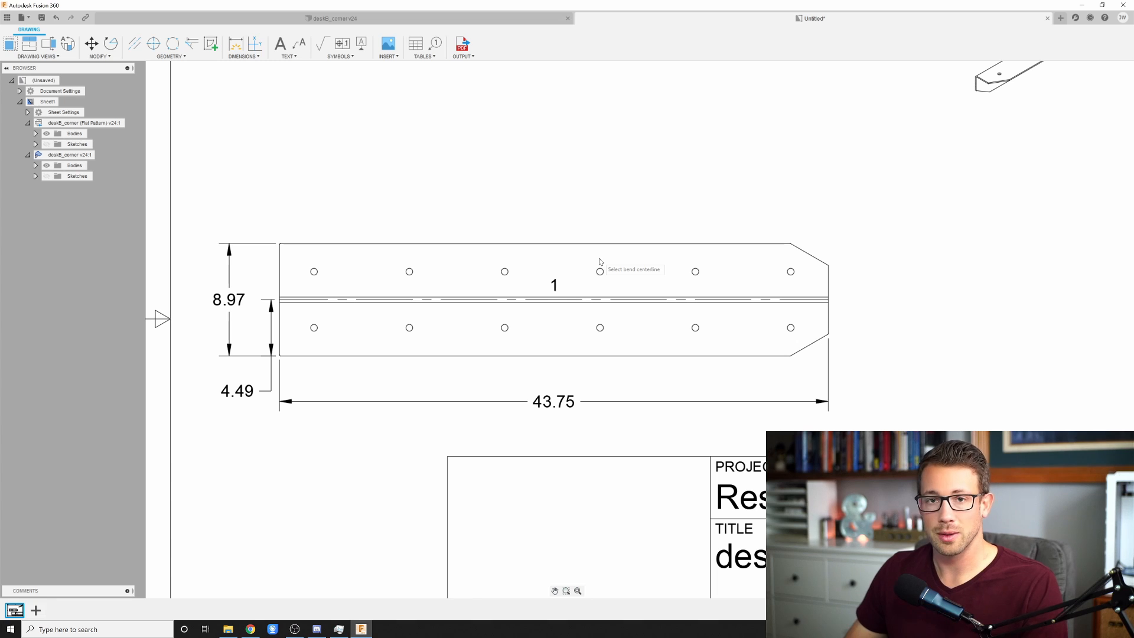
# Step: Insert a bend table for the flat pattern view, placing it in the empty upper-left area of the sheet
pyautogui.click(426, 57)
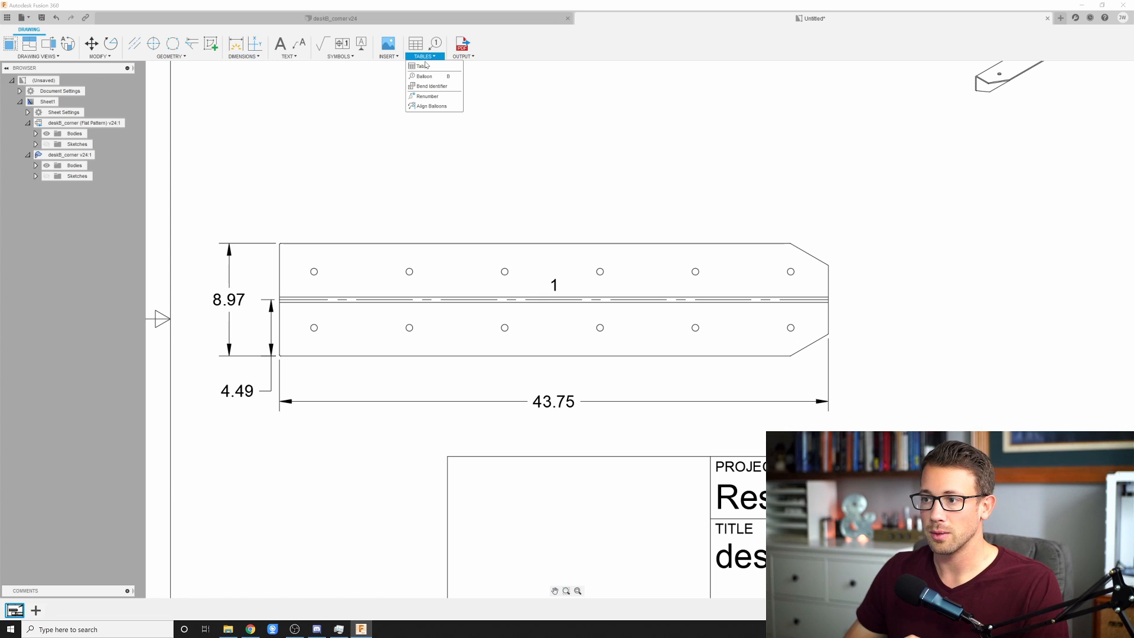
pyautogui.click(426, 67)
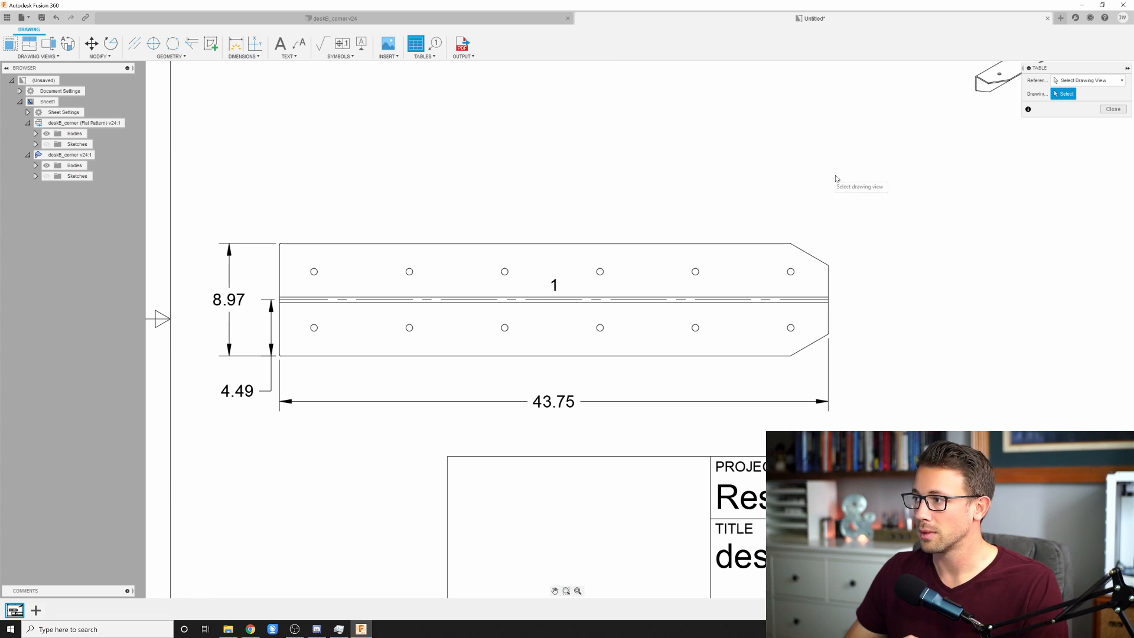
pyautogui.click(729, 305)
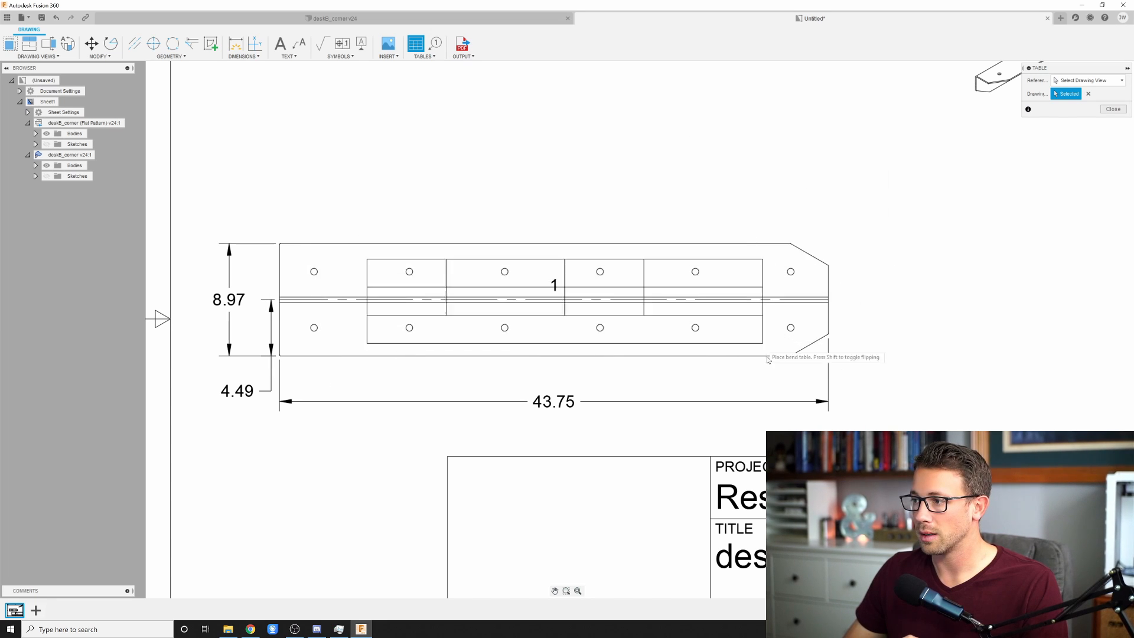
pyautogui.scroll(-3, 774, 408)
pyautogui.scroll(-2, 683, 267)
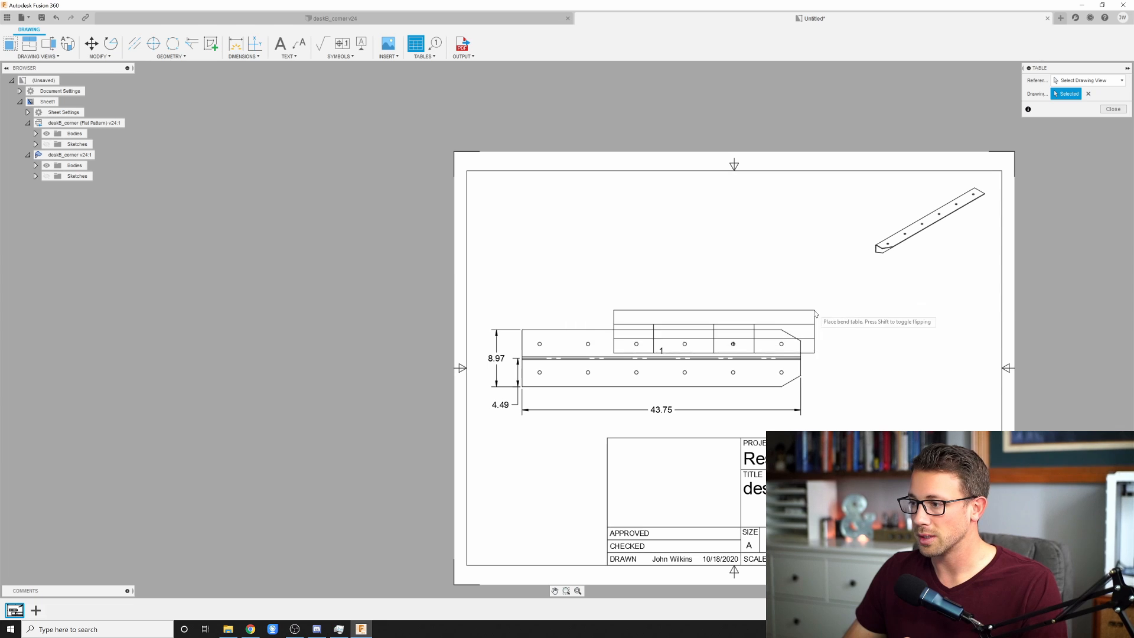
pyautogui.scroll(3, 375, 303)
pyautogui.scroll(-6, 193, 283)
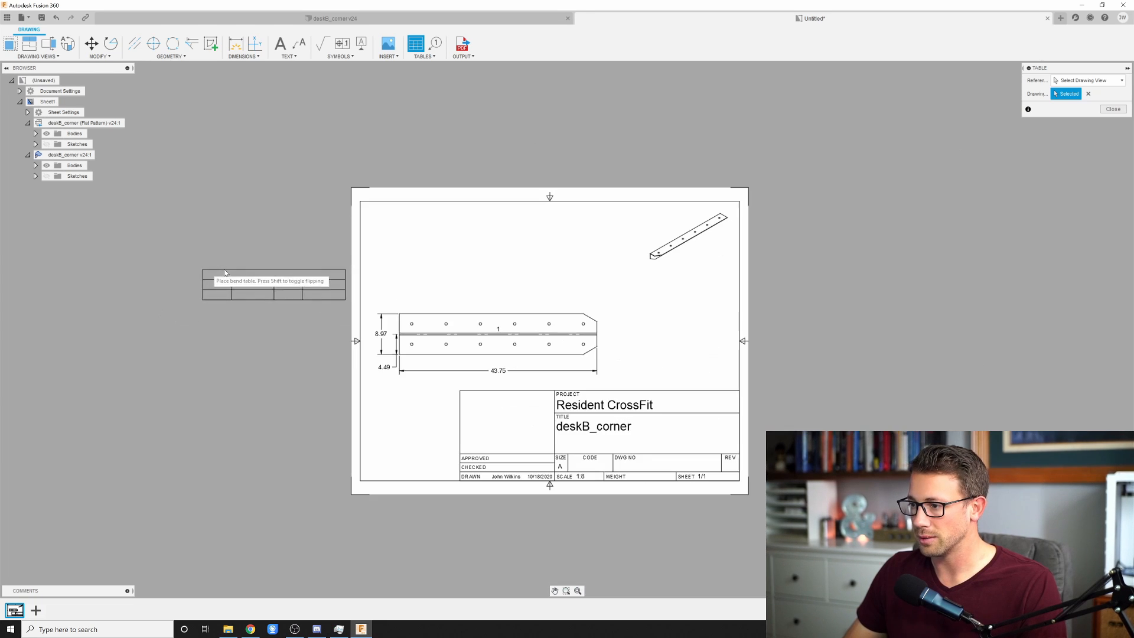
pyautogui.scroll(2, 459, 290)
pyautogui.scroll(2, 488, 329)
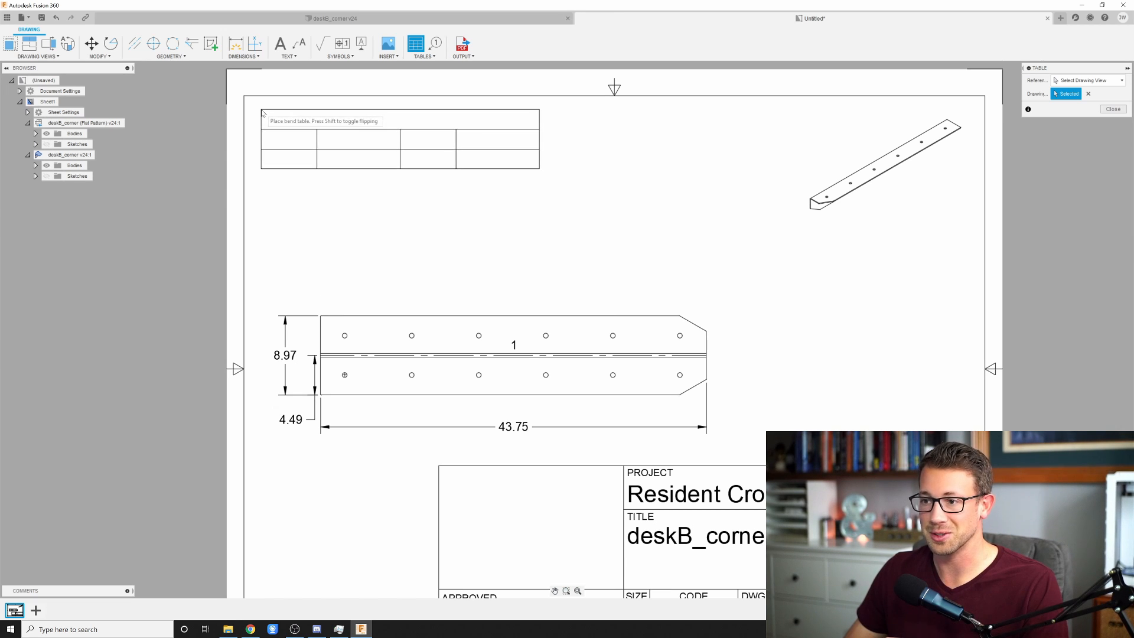
pyautogui.click(278, 165)
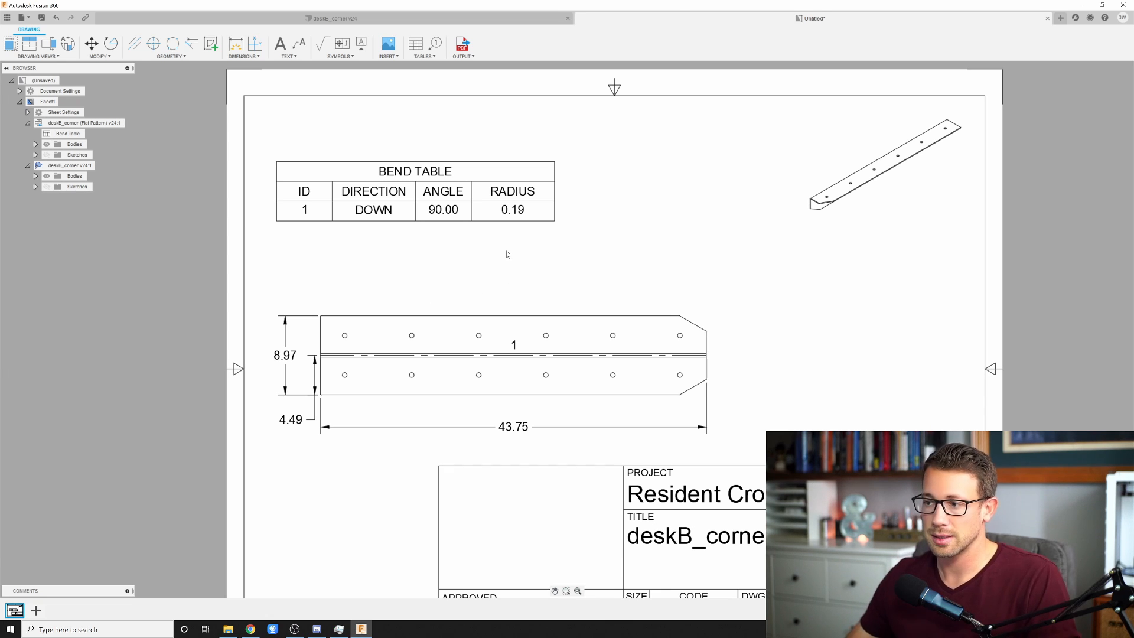
# Step: Move the bend table closer to the upper-left corner of the sheet border
pyautogui.click(444, 182)
pyautogui.moveTo(444, 182); pyautogui.dragTo(428, 129)
pyautogui.click(427, 129)
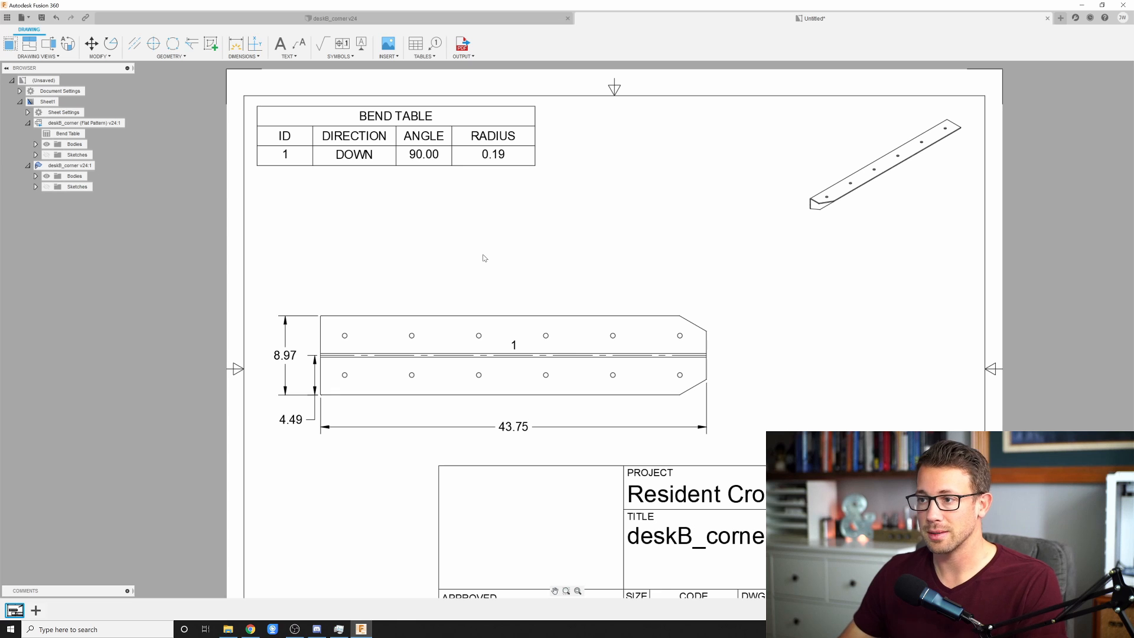
# Step: Create a text box between the bend table and the flat pattern with the heading "NOTES:" and first note "1. CUT AND FORM"
pyautogui.click(280, 43)
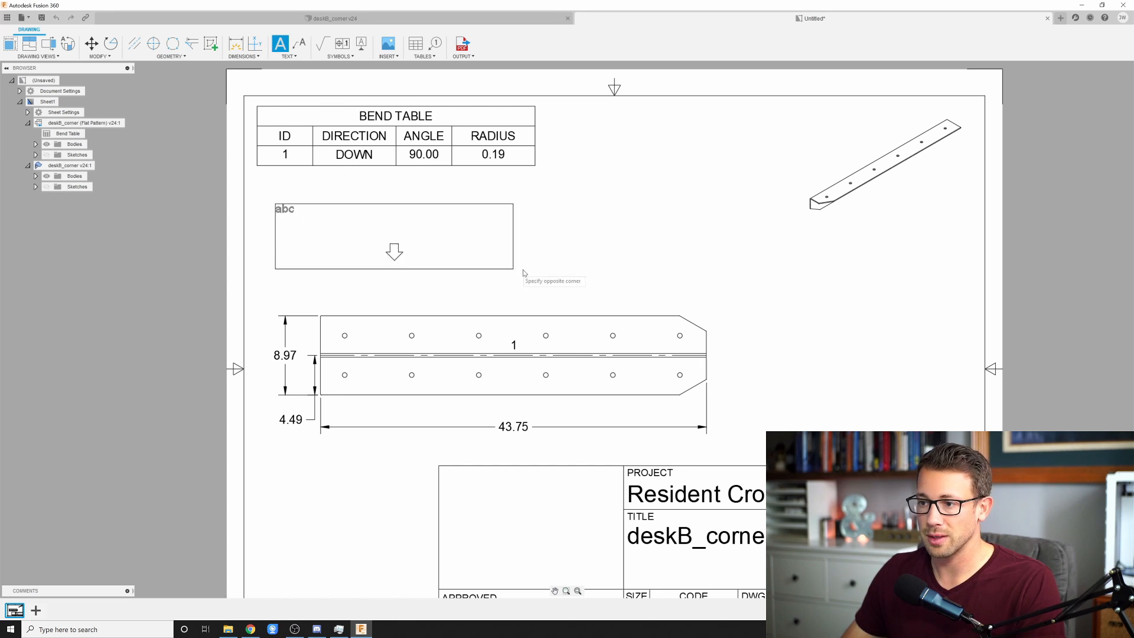
pyautogui.click(642, 289)
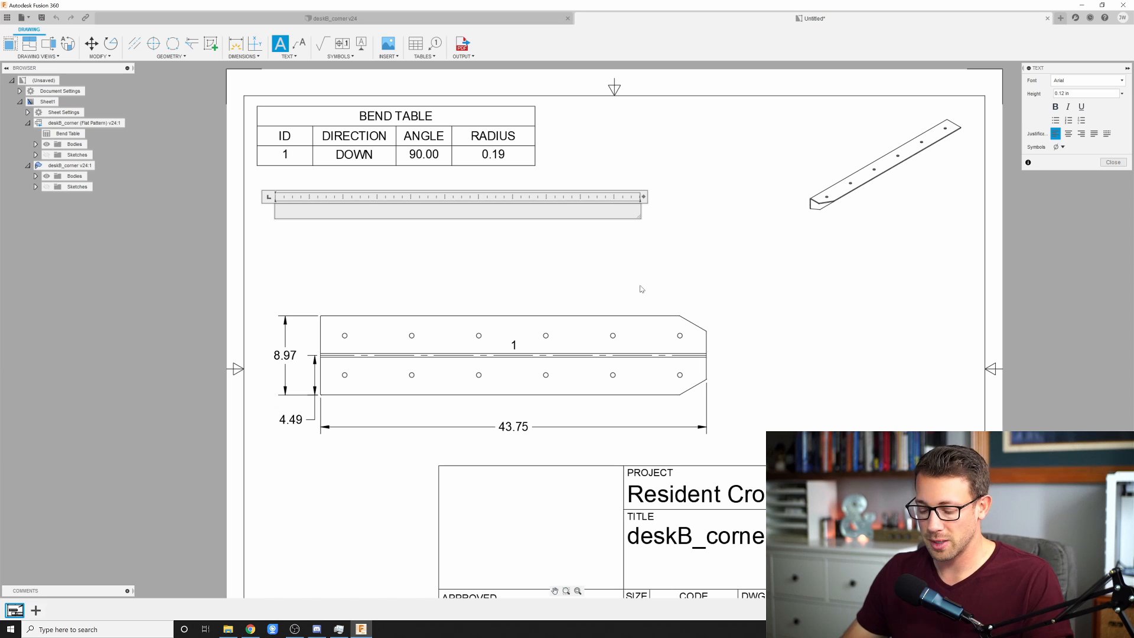
pyautogui.write('NOTES:')
pyautogui.press('Return')
pyautogui.press('Return')
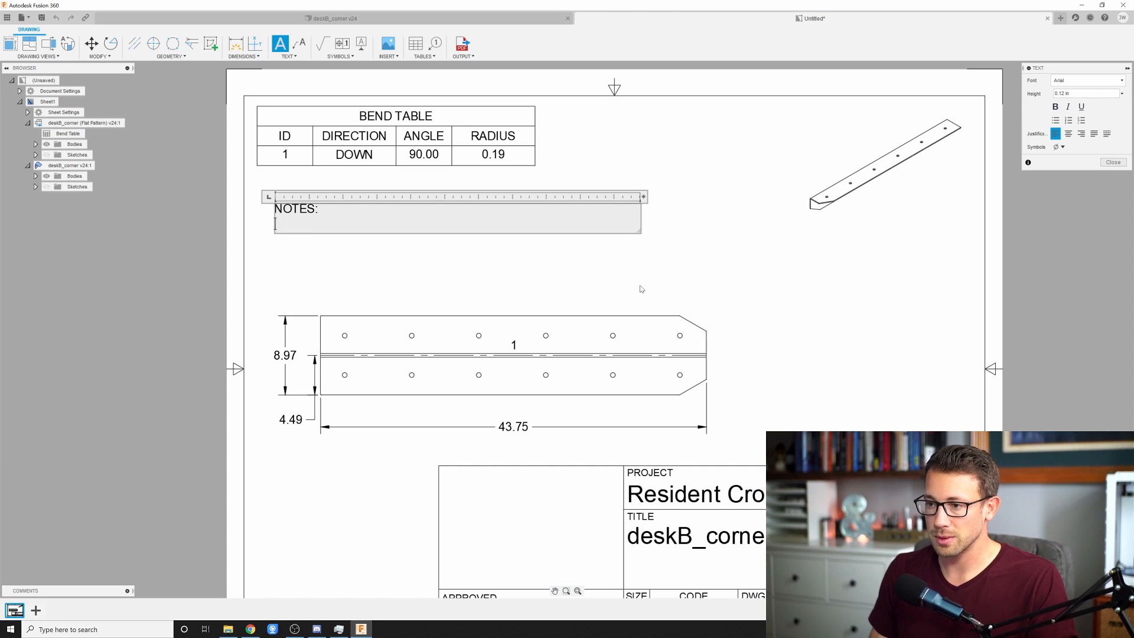
pyautogui.write('1. CUT AND FORM')
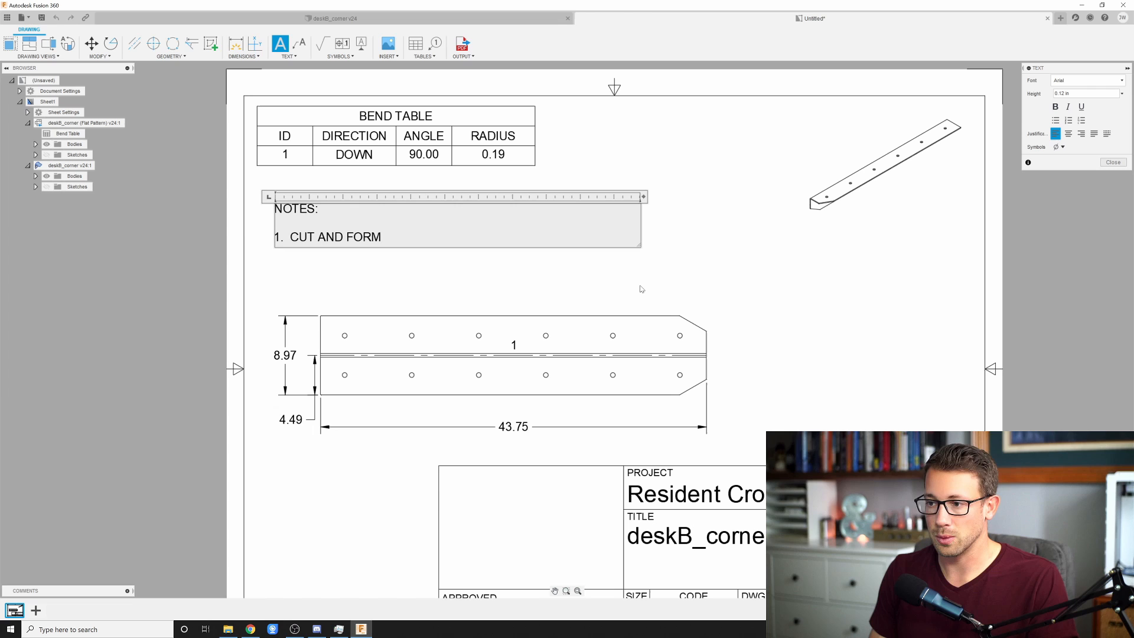
pyautogui.press('Return')
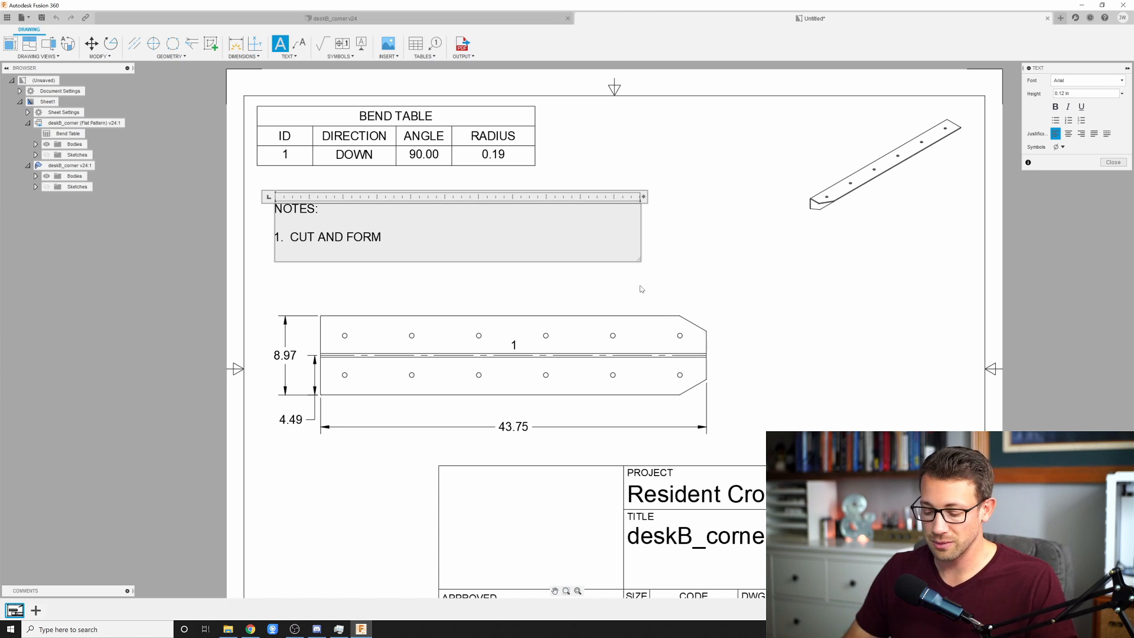
# Step: Add the second note line "2. MATERIAL: A36 HOT ROLL STEEL"
pyautogui.write('2.  MA')
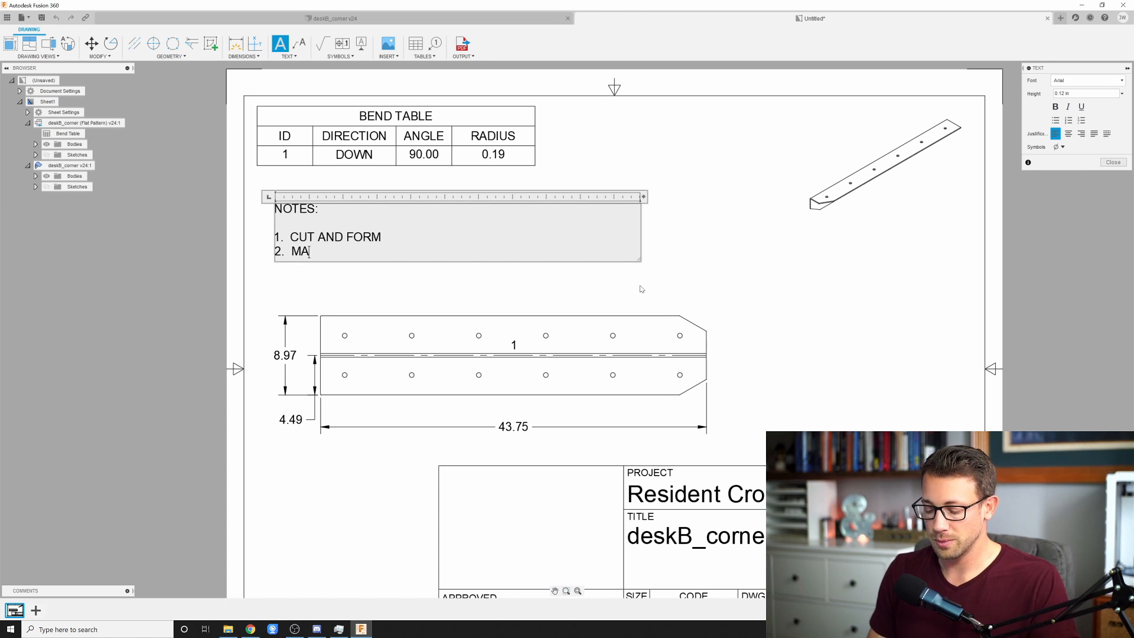
pyautogui.write('TERIAL: ')
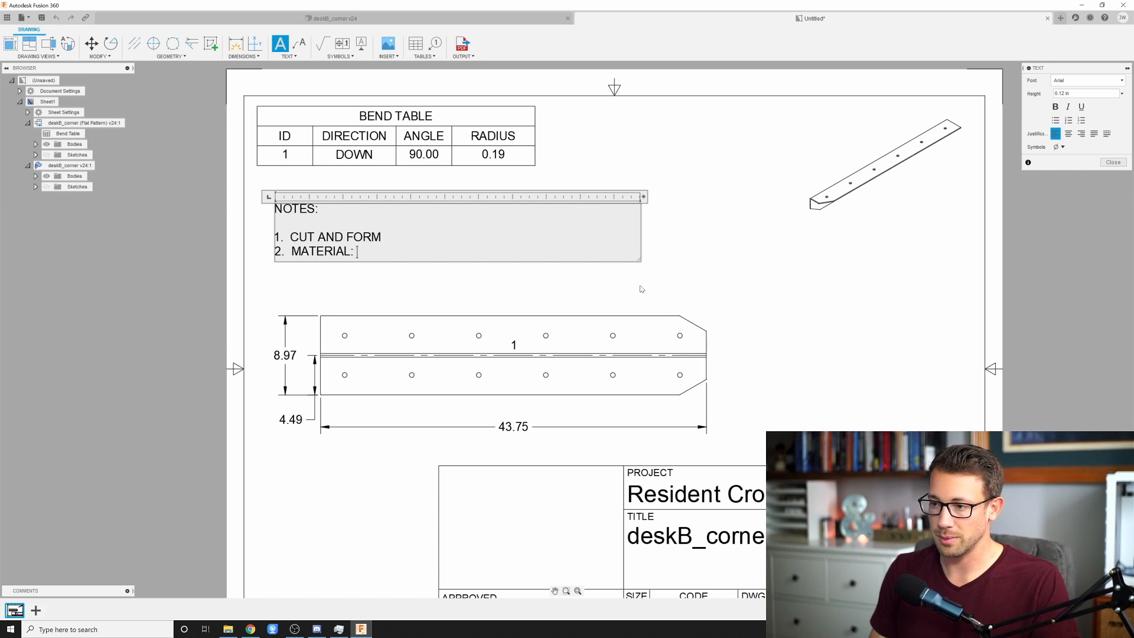
pyautogui.write(' A36')
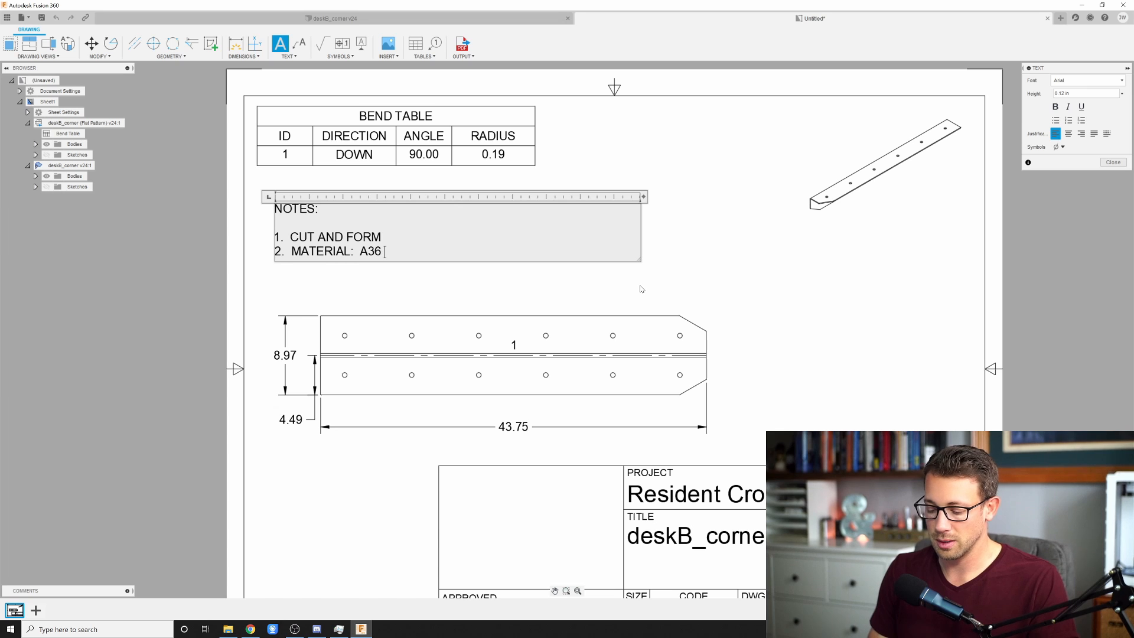
pyautogui.write(' HOT')
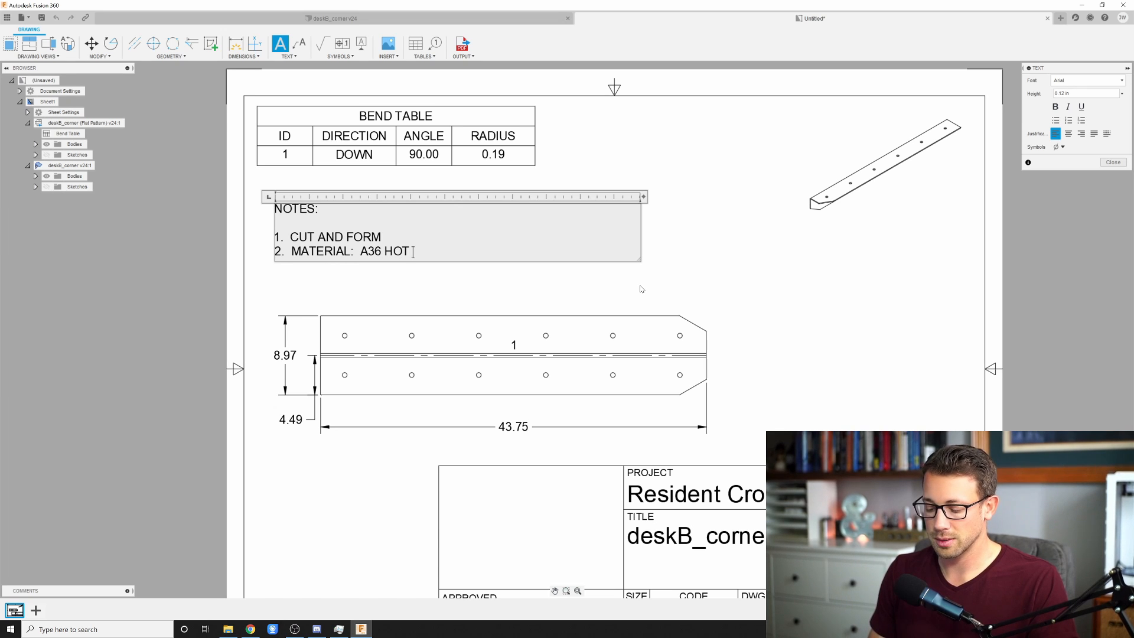
pyautogui.write(' ROLL STEEL')
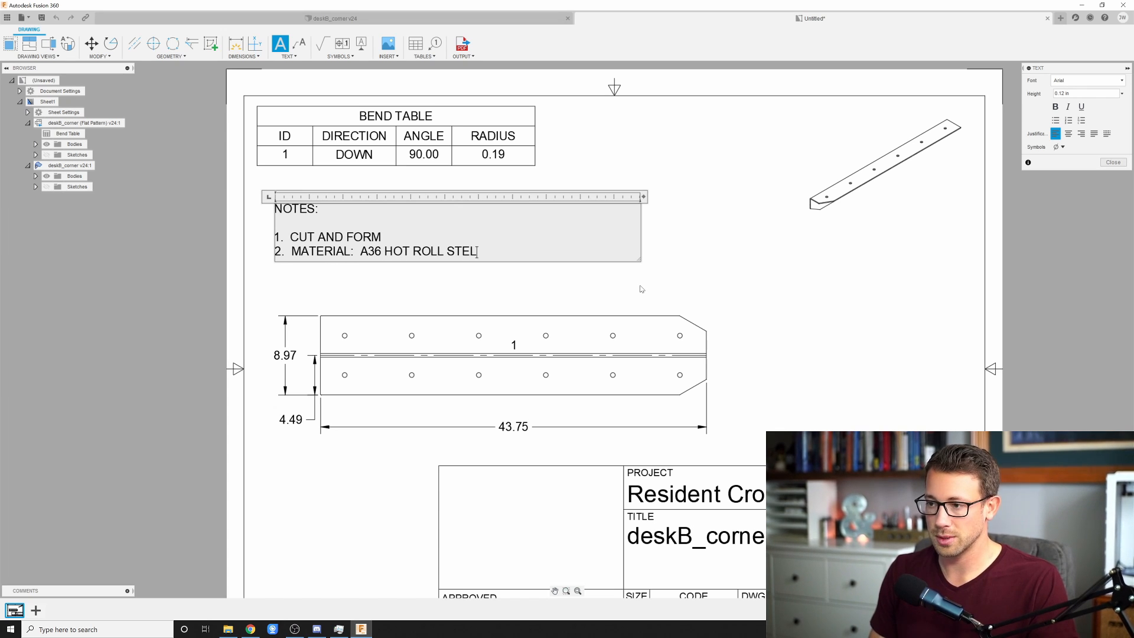
pyautogui.press('BackSpace')
pyautogui.write('EL')
pyautogui.press('Return')
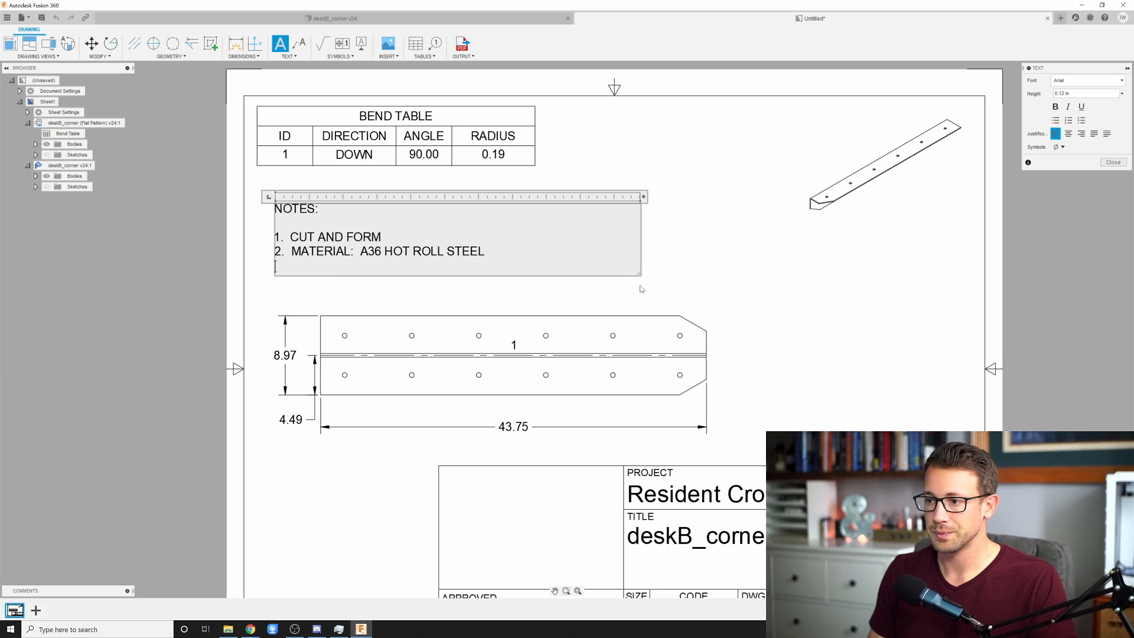
# Step: Add the third note line "3. THICKNESS: 3/16"" and finish the text box
pyautogui.write('3.')
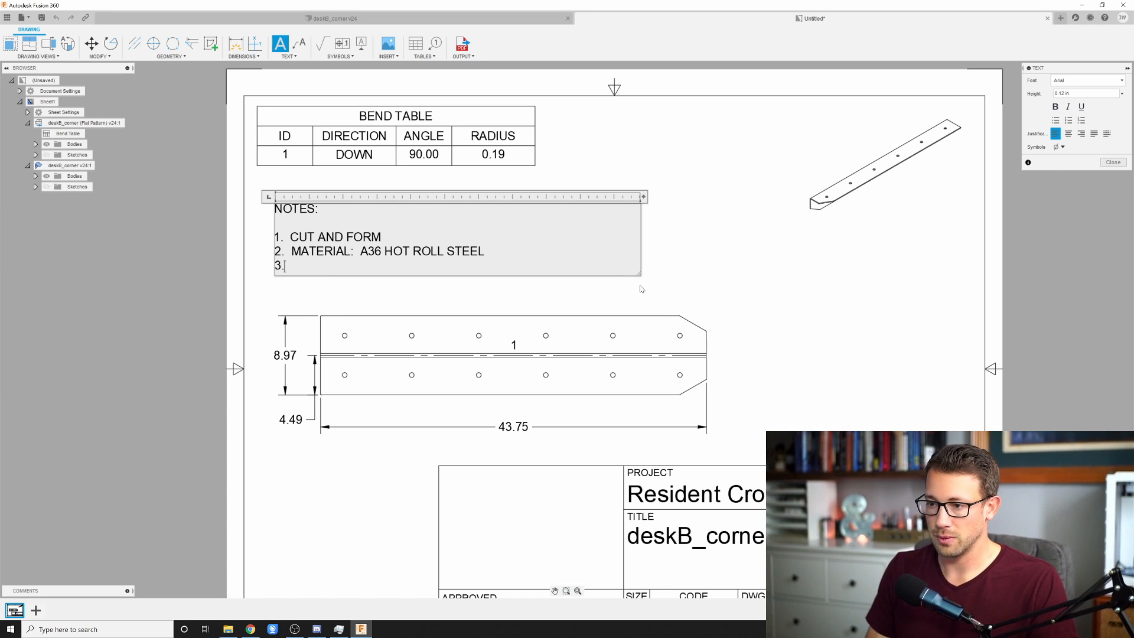
pyautogui.write('  THICKNESS:')
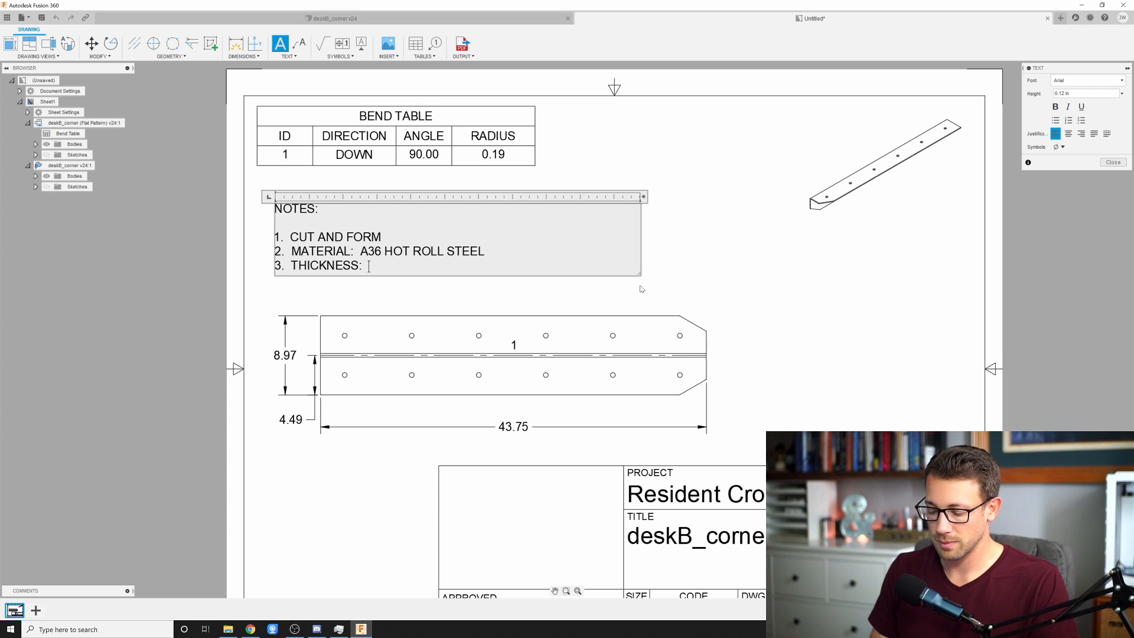
pyautogui.write('  3/16"')
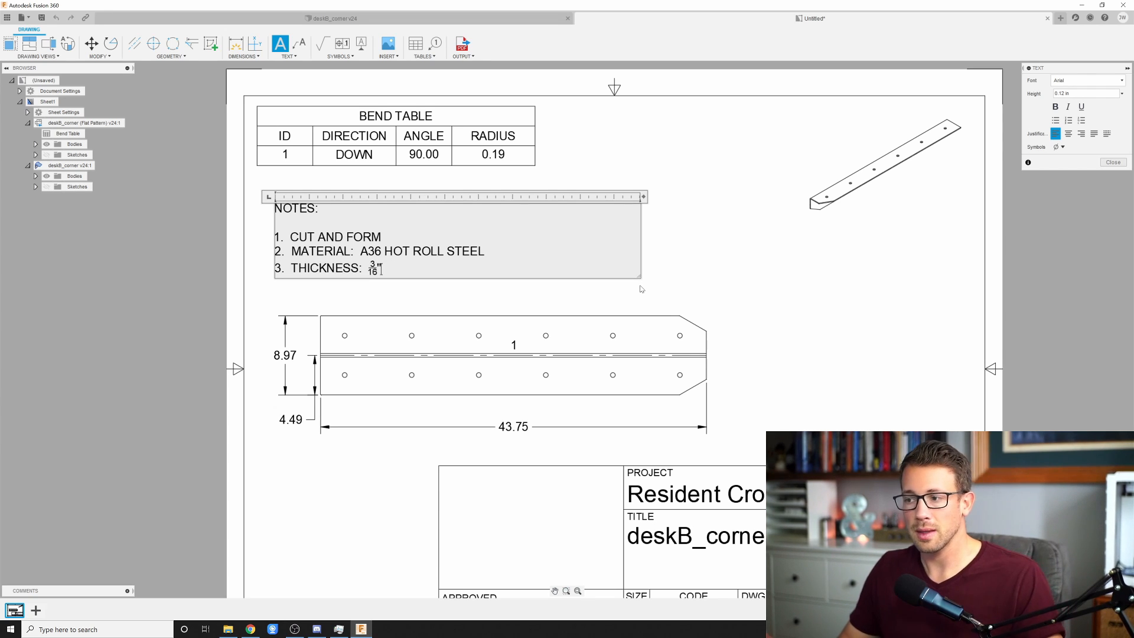
pyautogui.click(869, 303)
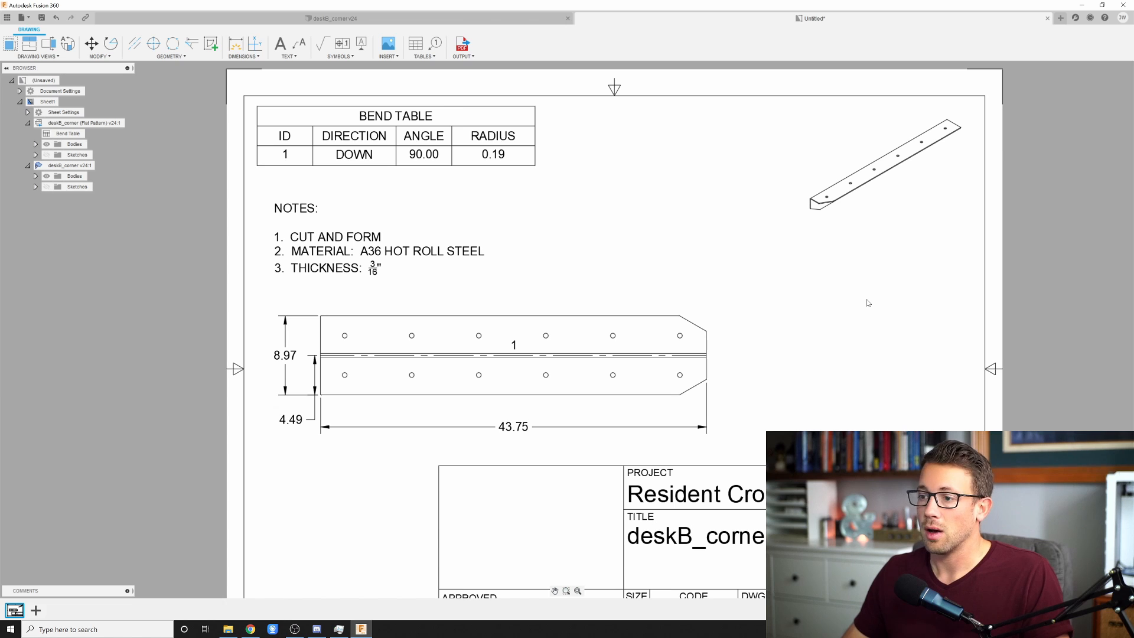
pyautogui.scroll(-2, 329, 146)
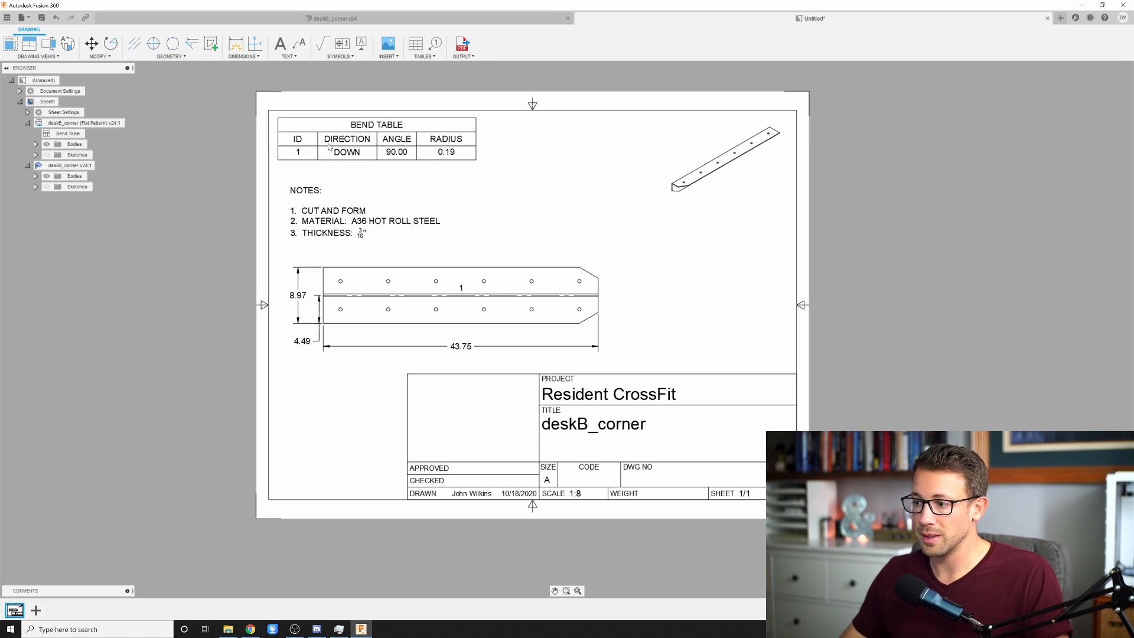
pyautogui.scroll(1, 552, 383)
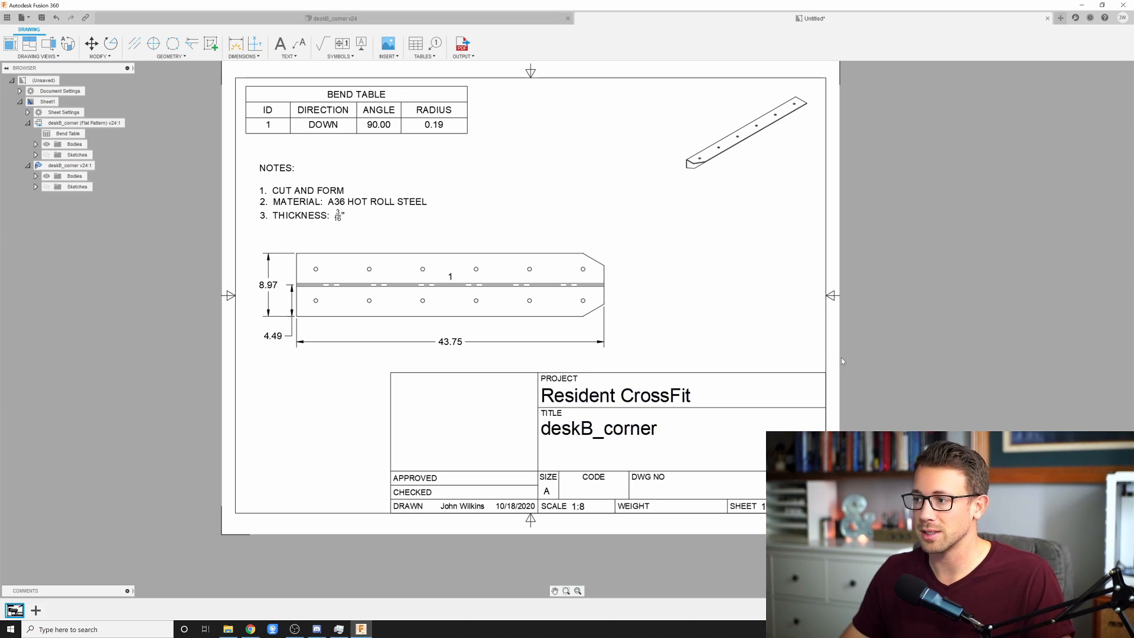
pyautogui.scroll(-1, 921, 436)
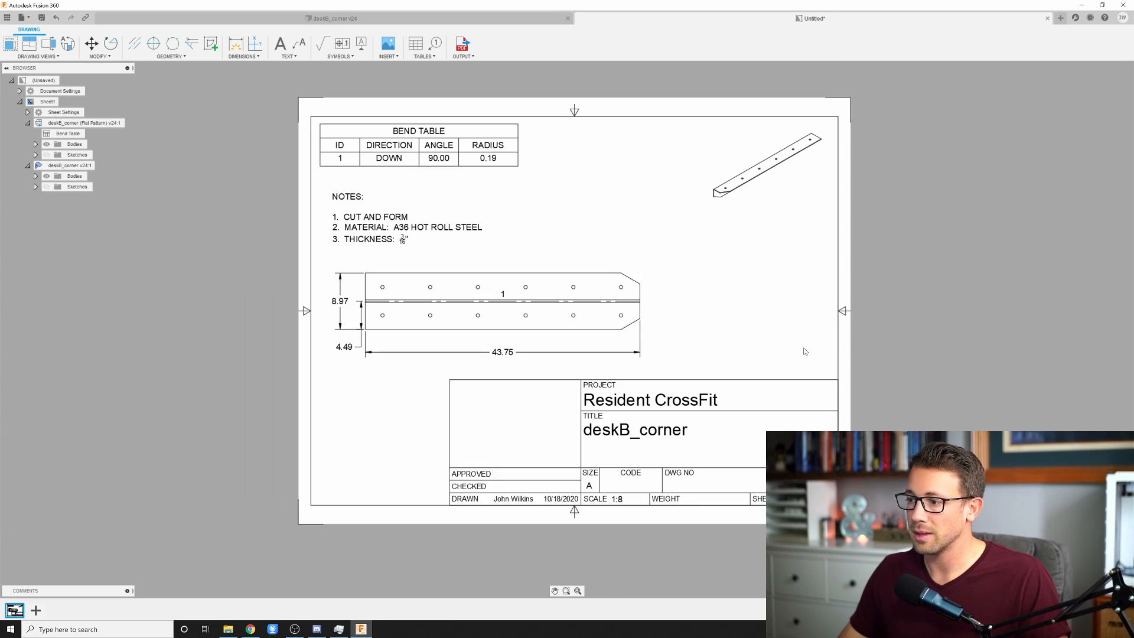
pyautogui.scroll(1, 803, 202)
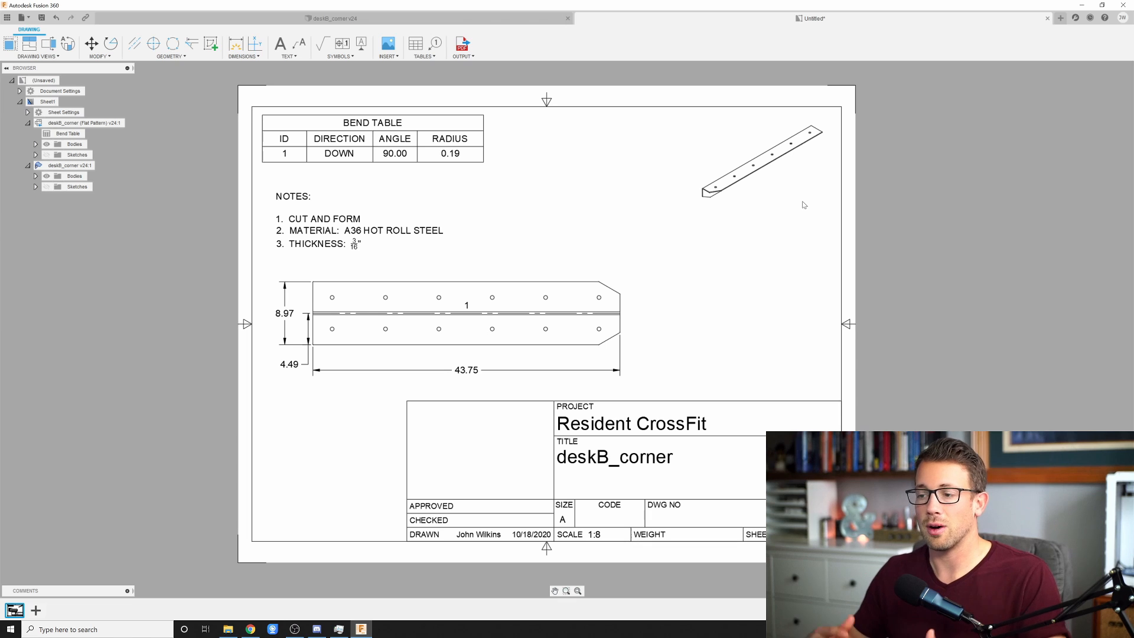